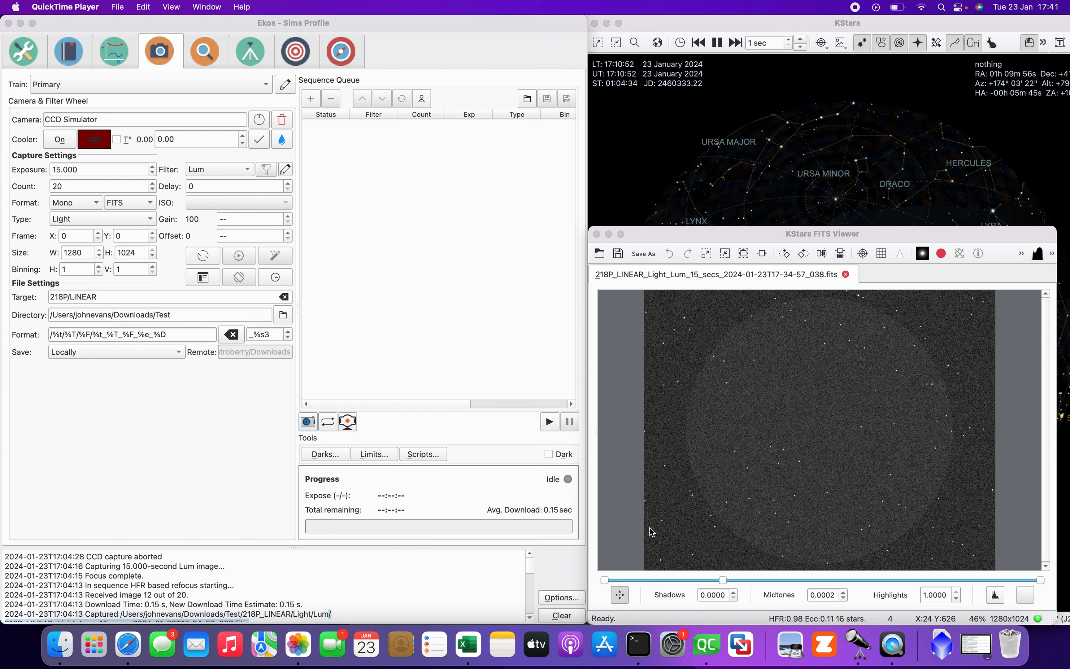
Open the guide and focus limits and place their window clear of the capture module
{"action": "left_click", "coordinate": [370, 455]}
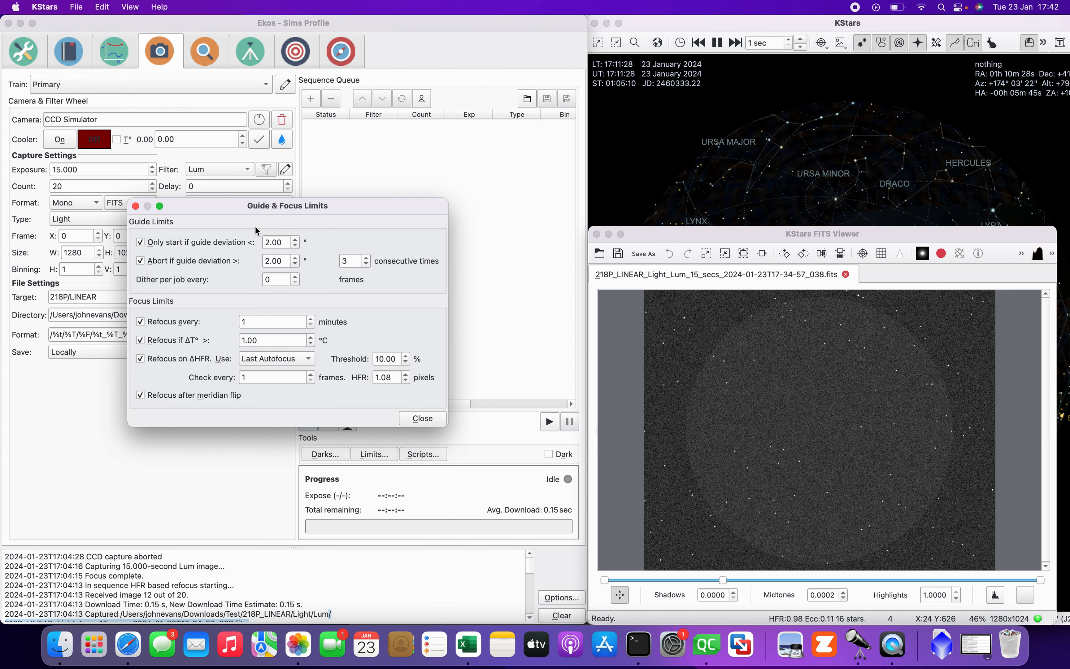
{"action": "left_click_drag", "start_coordinate": [272, 207], "coordinate": [360, 233]}
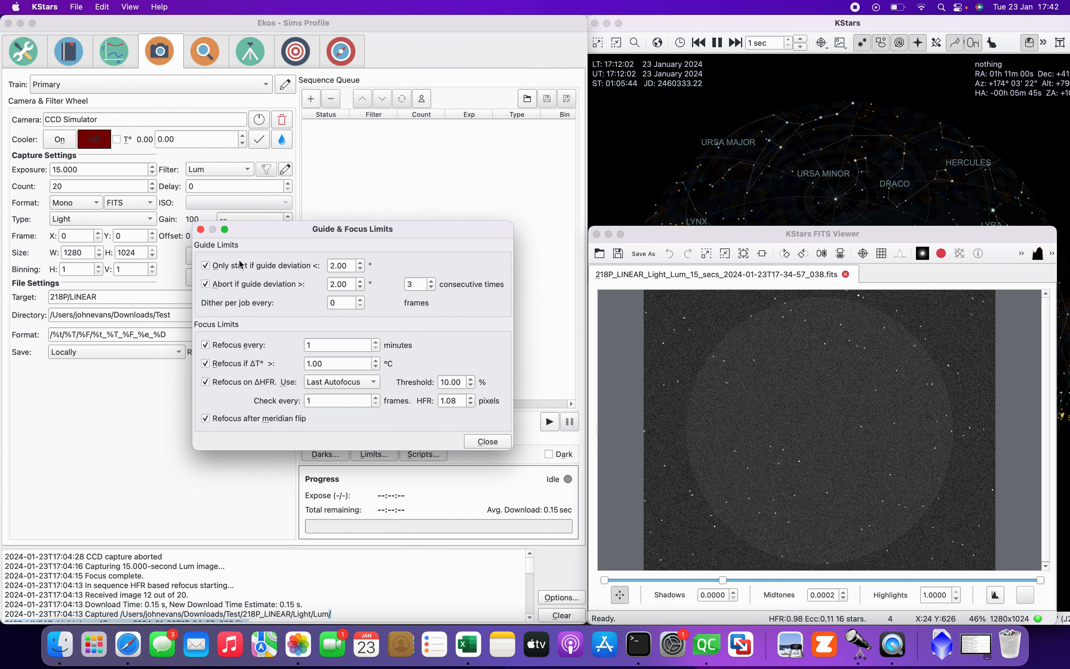
{"action": "left_click_drag", "start_coordinate": [248, 229], "coordinate": [650, 18]}
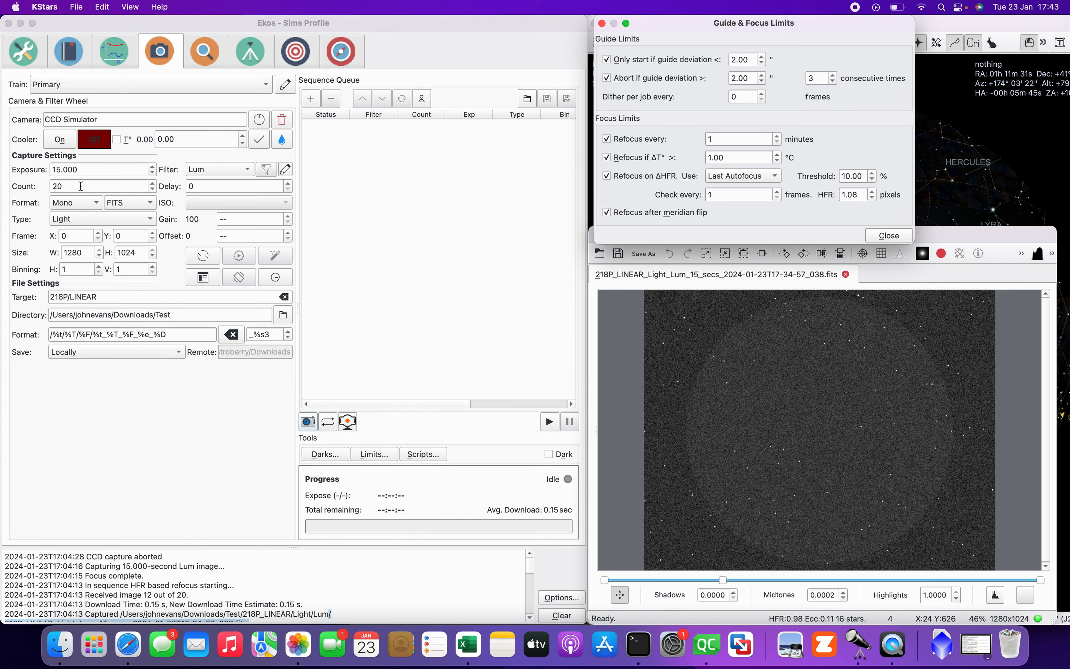
Add a job of 20 Lum light frames at 15 seconds to the sequence queue and save the sequence
{"action": "left_click", "coordinate": [311, 100]}
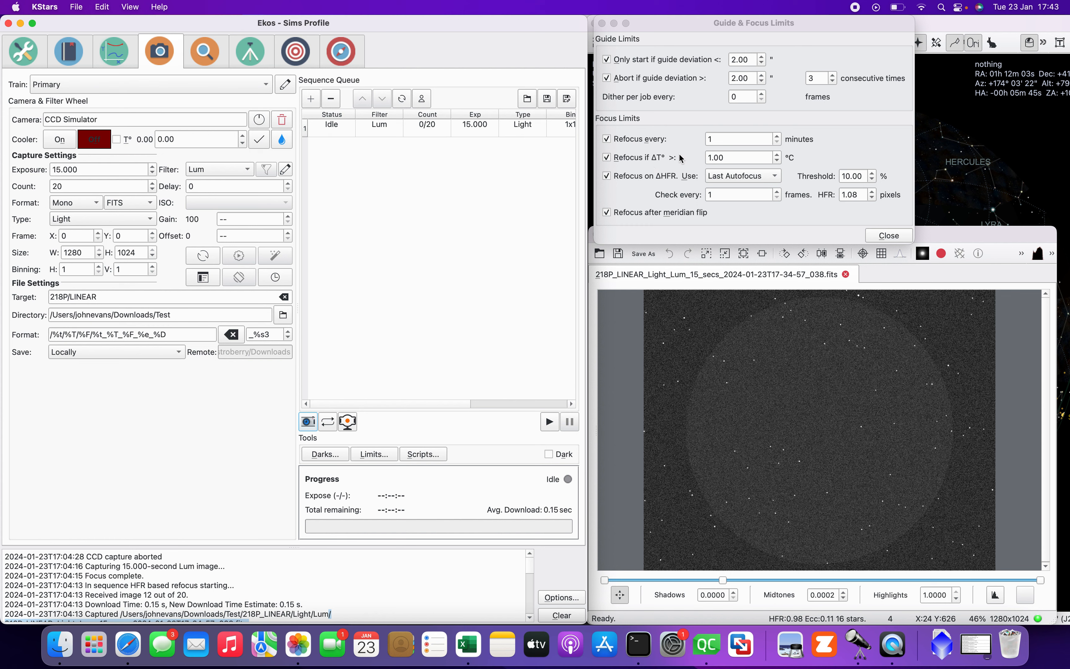
{"action": "left_click", "coordinate": [548, 99]}
Turn off the refocus limits for elapsed time, temperature change, HFR change and meridian flip
{"action": "left_click", "coordinate": [649, 140]}
{"action": "left_click", "coordinate": [636, 163]}
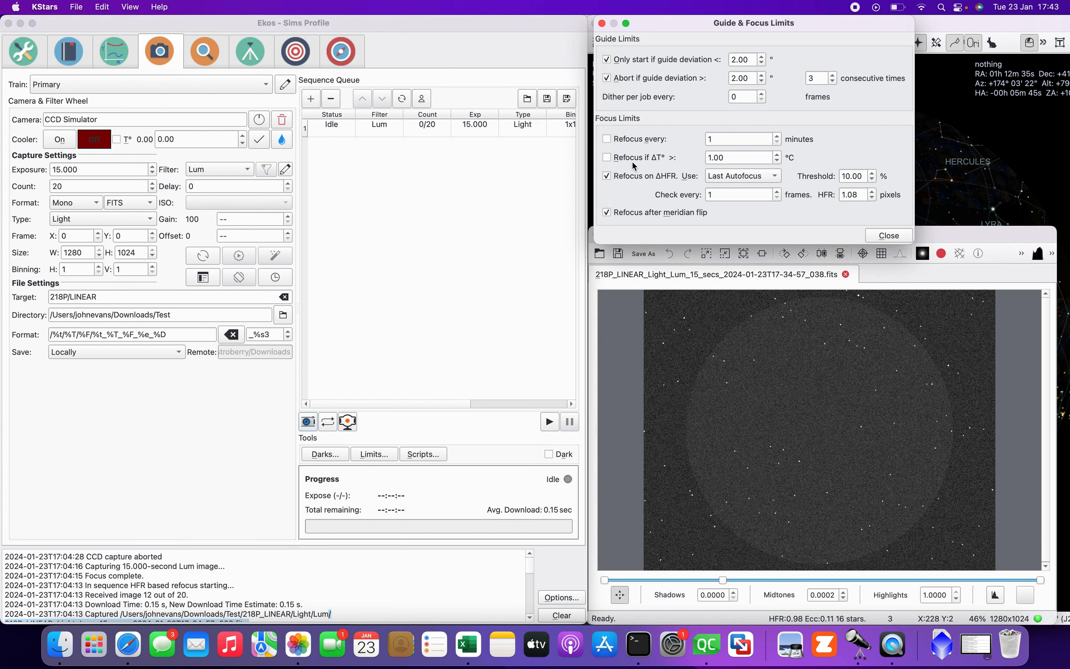
{"action": "left_click", "coordinate": [635, 182]}
{"action": "left_click", "coordinate": [635, 217]}
Load the sequence file JE1.esq from the Test folder to restore its saved focus limits
{"action": "left_click", "coordinate": [523, 104]}
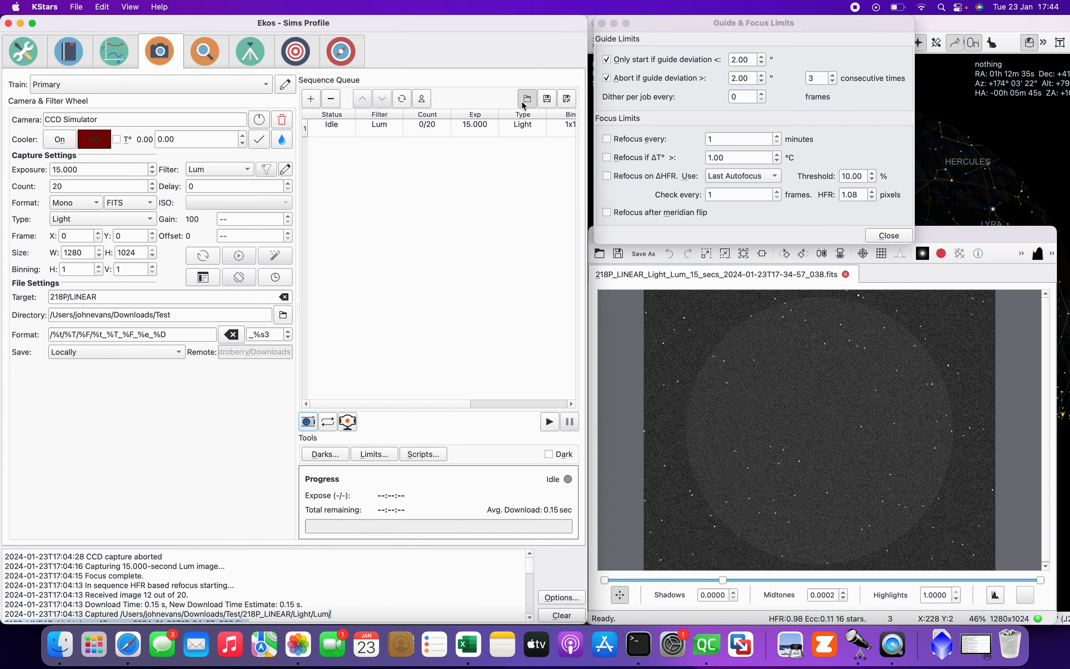
{"action": "left_click", "coordinate": [523, 104]}
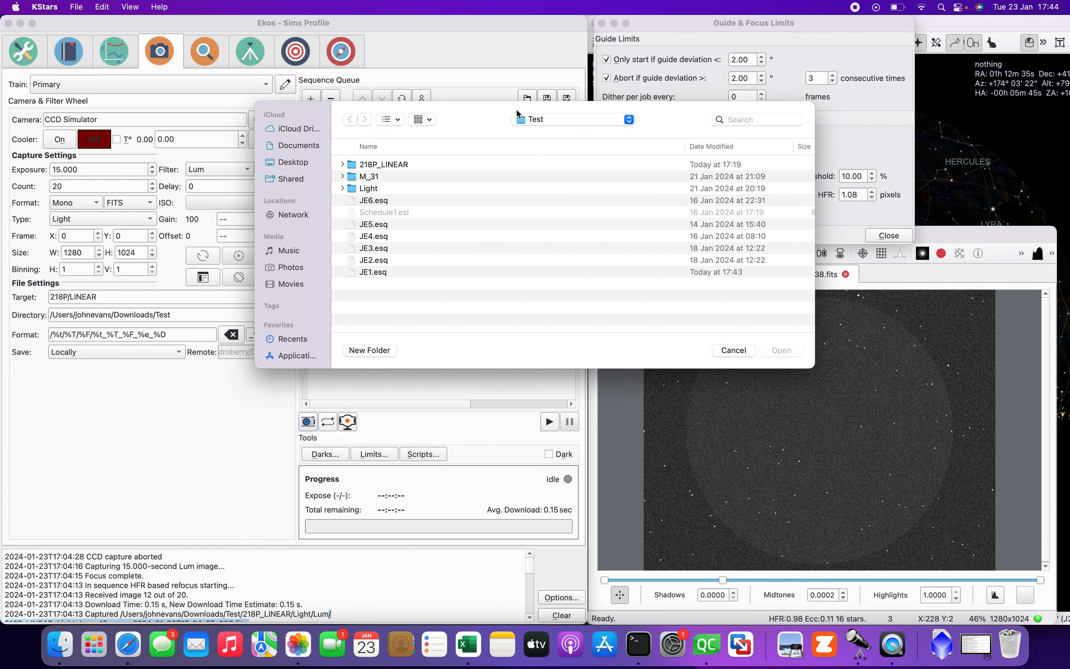
{"action": "left_click", "coordinate": [379, 271]}
{"action": "double_click", "coordinate": [380, 271]}
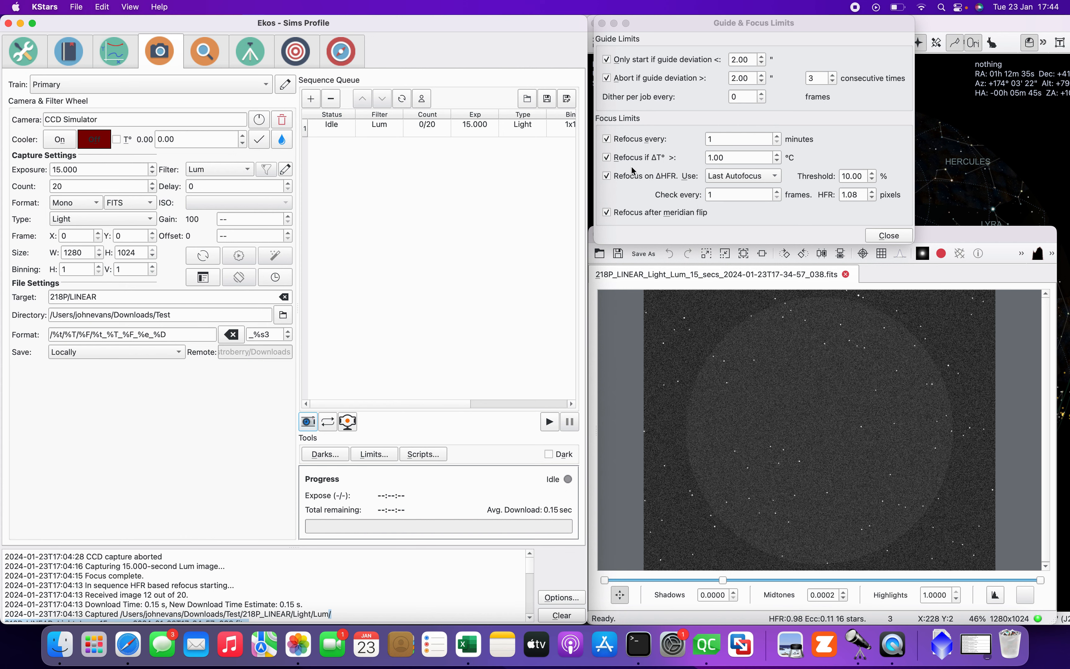
{"action": "left_click", "coordinate": [78, 50]}
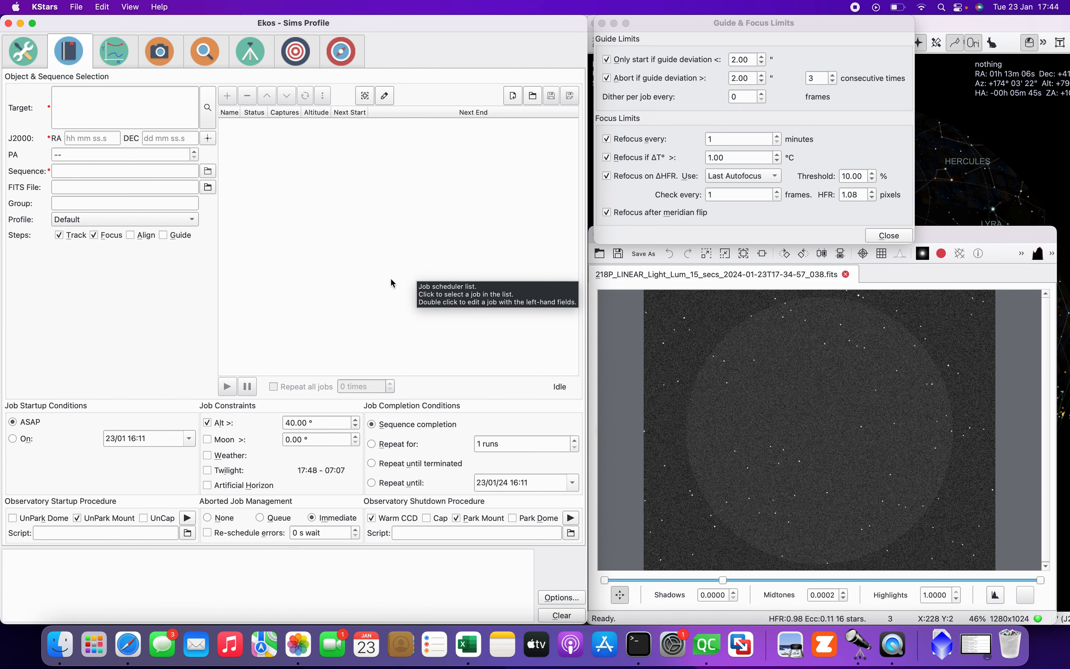
{"action": "left_click", "coordinate": [213, 50]}
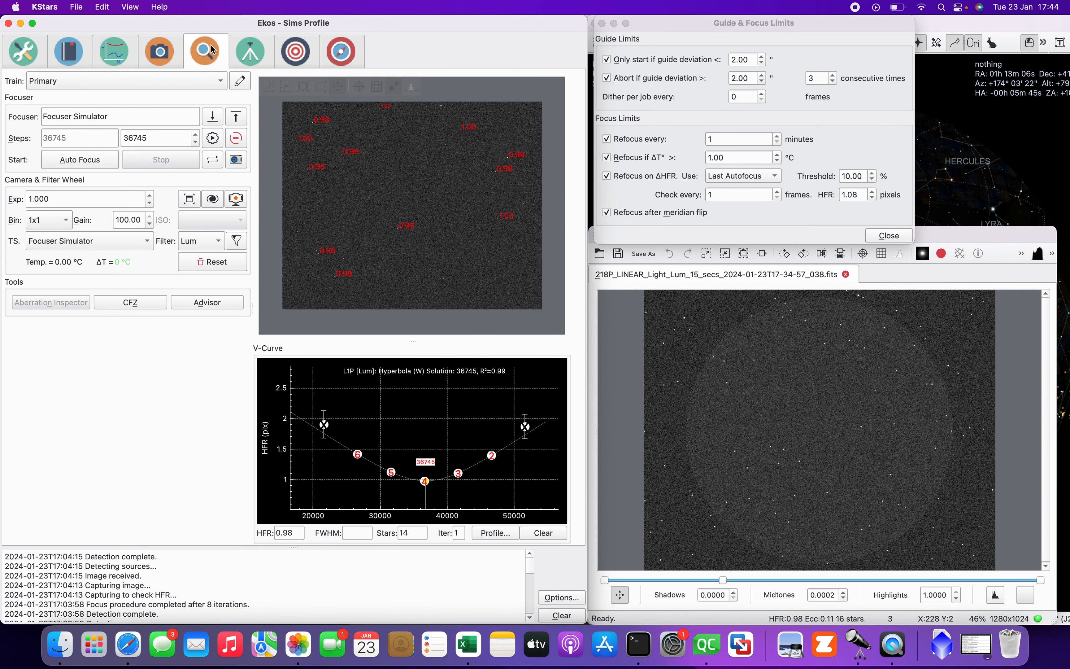
{"action": "left_click", "coordinate": [170, 51]}
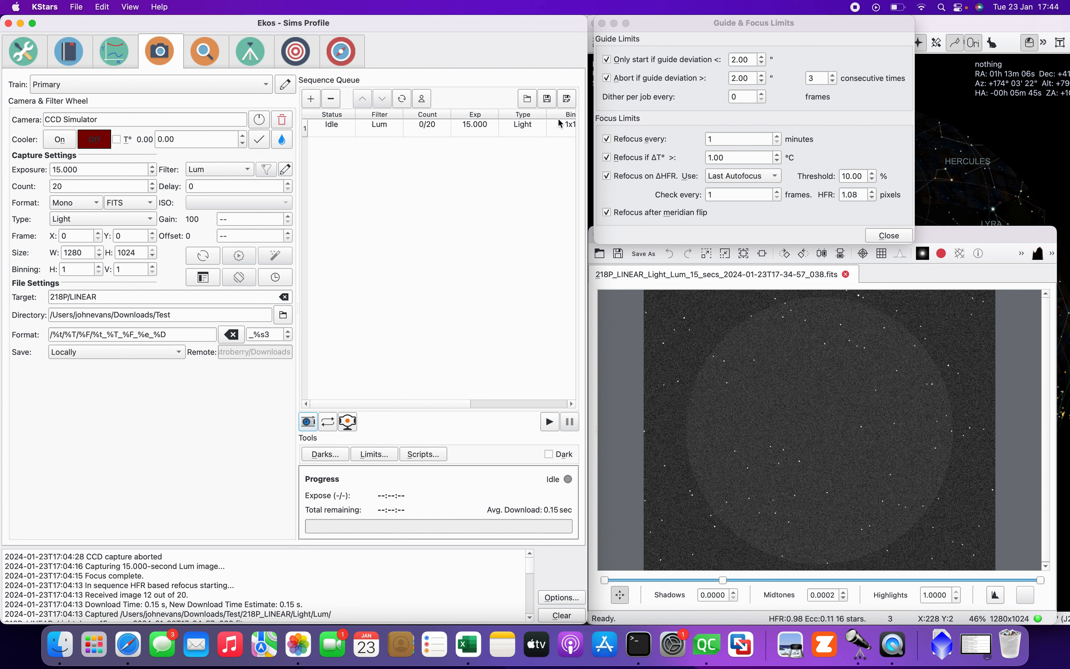
Start the capture sequence and show the V-curve of the autofocus run in the focus module
{"action": "left_click", "coordinate": [551, 426]}
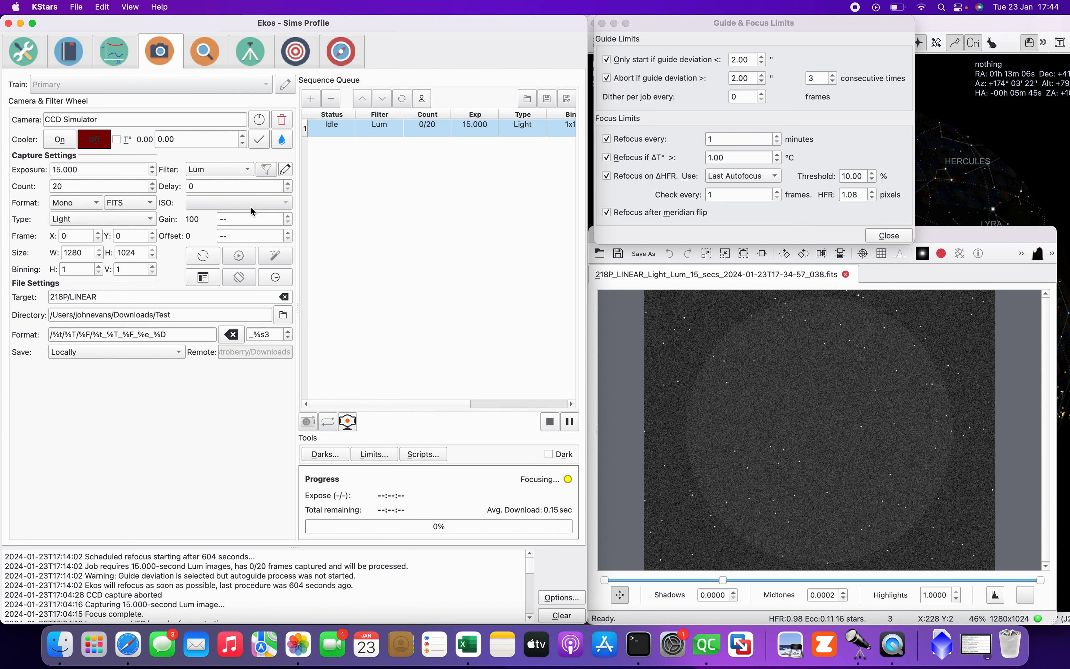
{"action": "left_click", "coordinate": [197, 57]}
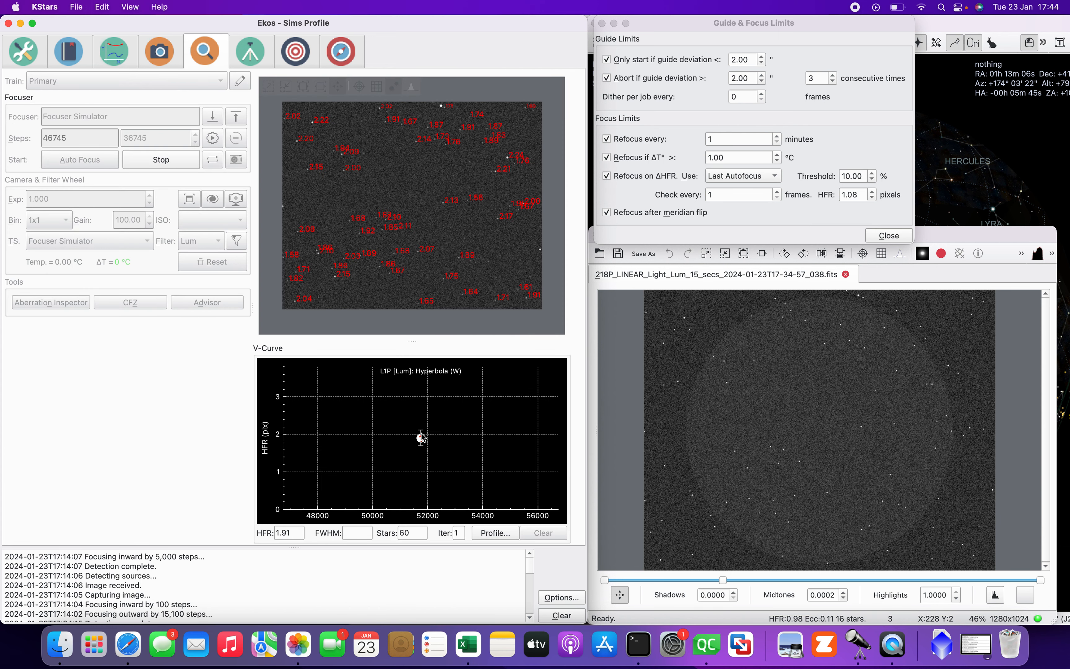
{"action": "mouse_move", "coordinate": [420, 437]}
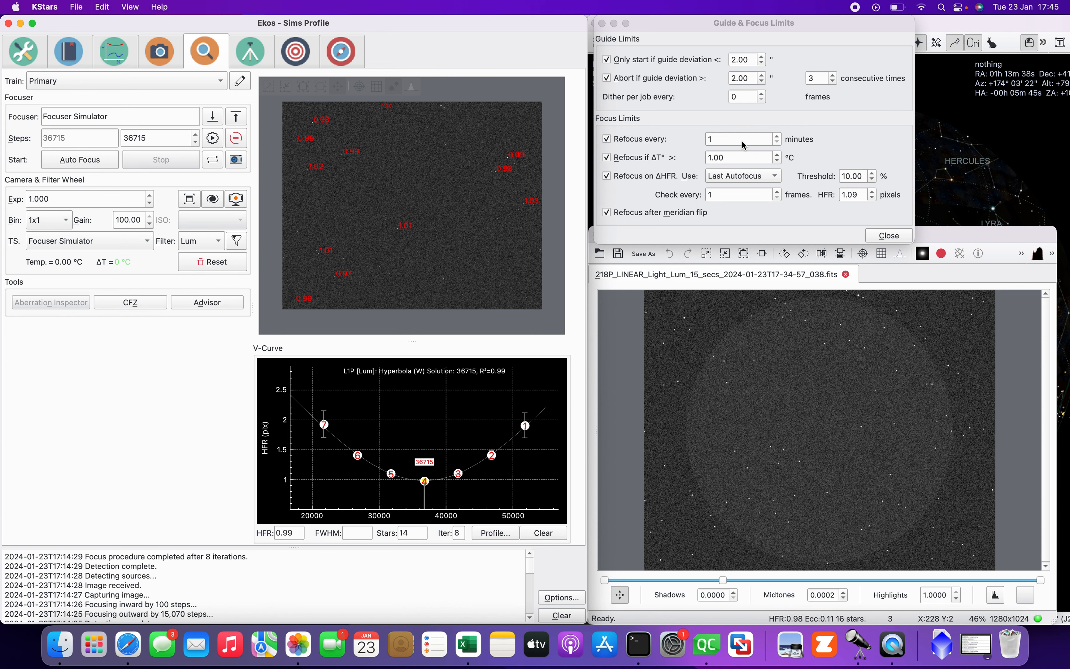
Compare the capture progress and log with the focus module's V-curve to follow the HFR checks and timed refocus runs
{"action": "left_click", "coordinate": [164, 56]}
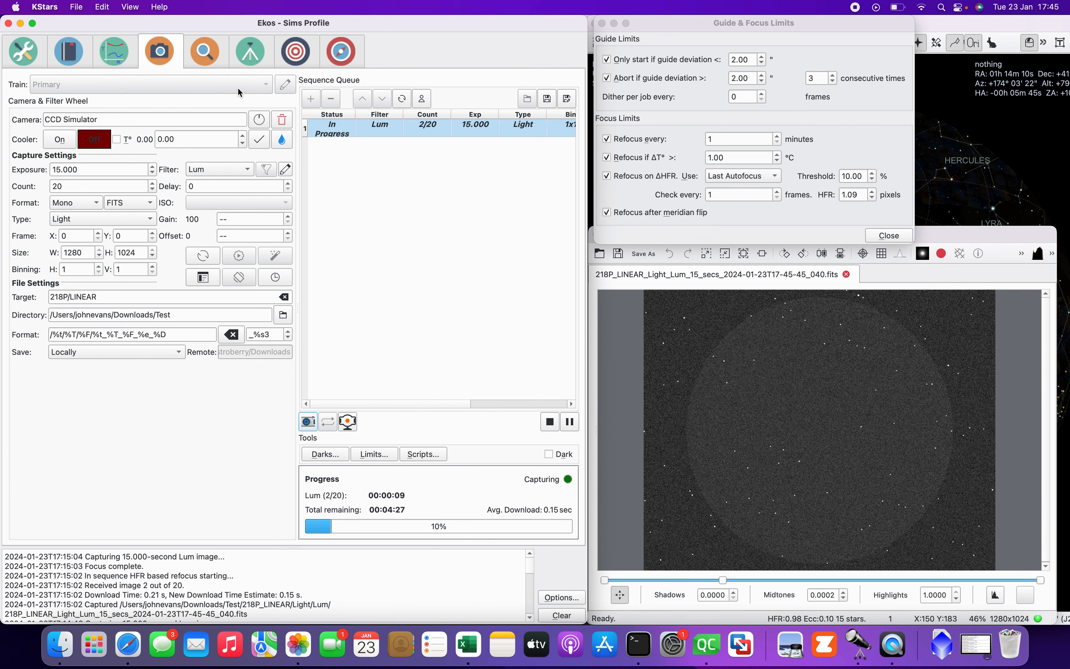
{"action": "left_click", "coordinate": [208, 53]}
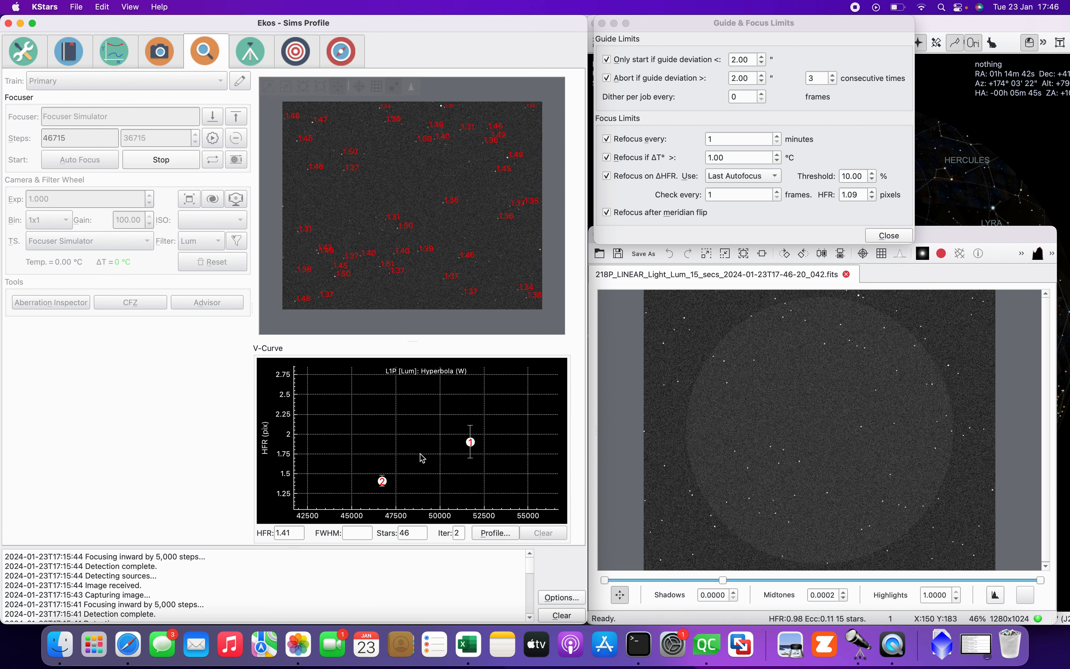
{"action": "left_click", "coordinate": [160, 51]}
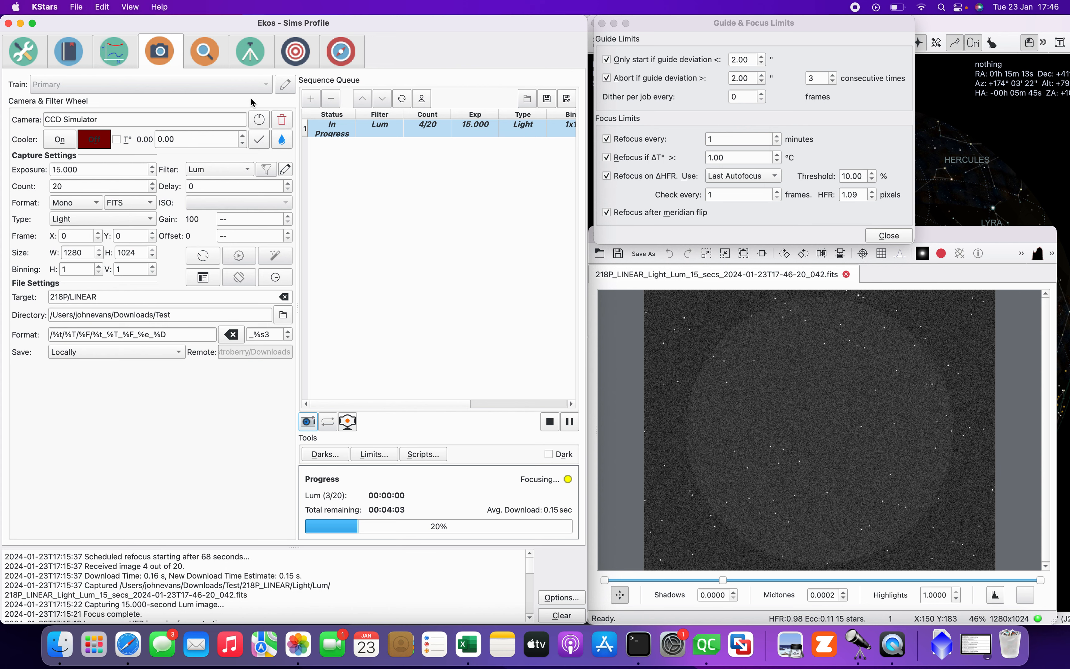
{"action": "left_click", "coordinate": [204, 52]}
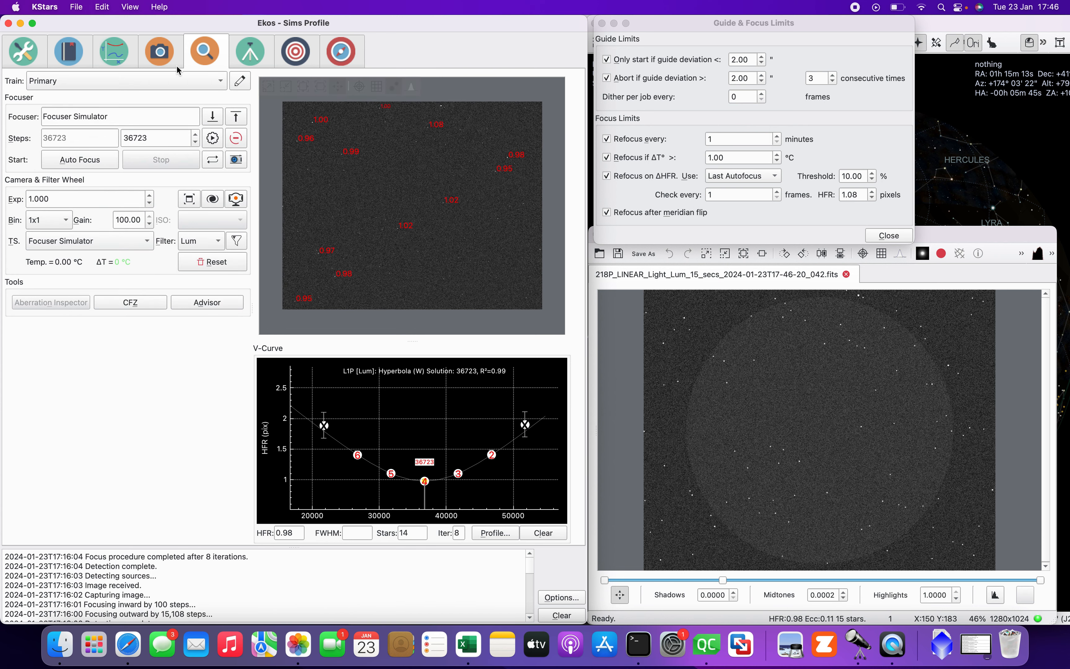
{"action": "left_click", "coordinate": [169, 59]}
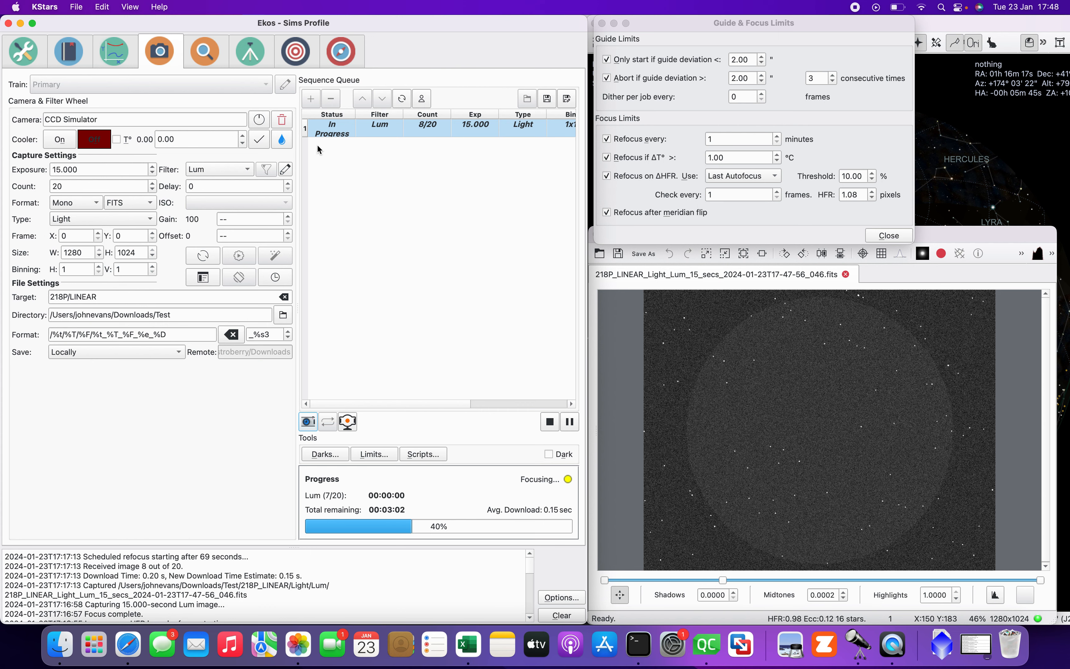
{"action": "left_click", "coordinate": [209, 53]}
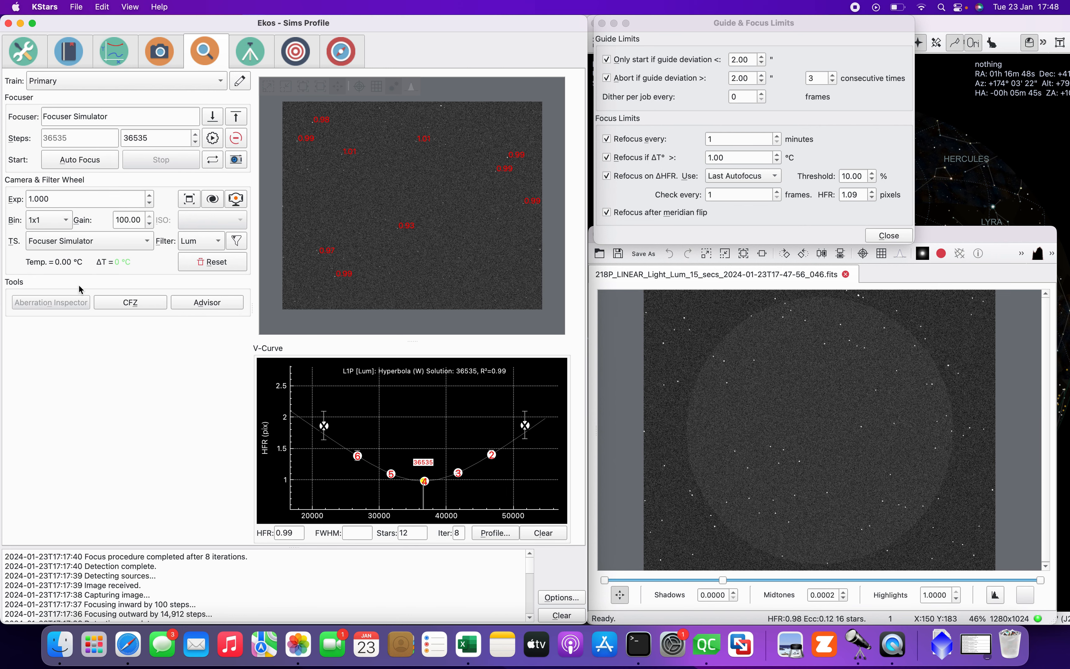
Set the Focuser Simulator's temperature to 1.1 °C in the INDI Control Panel and return to the focus module
{"action": "left_click", "coordinate": [24, 57]}
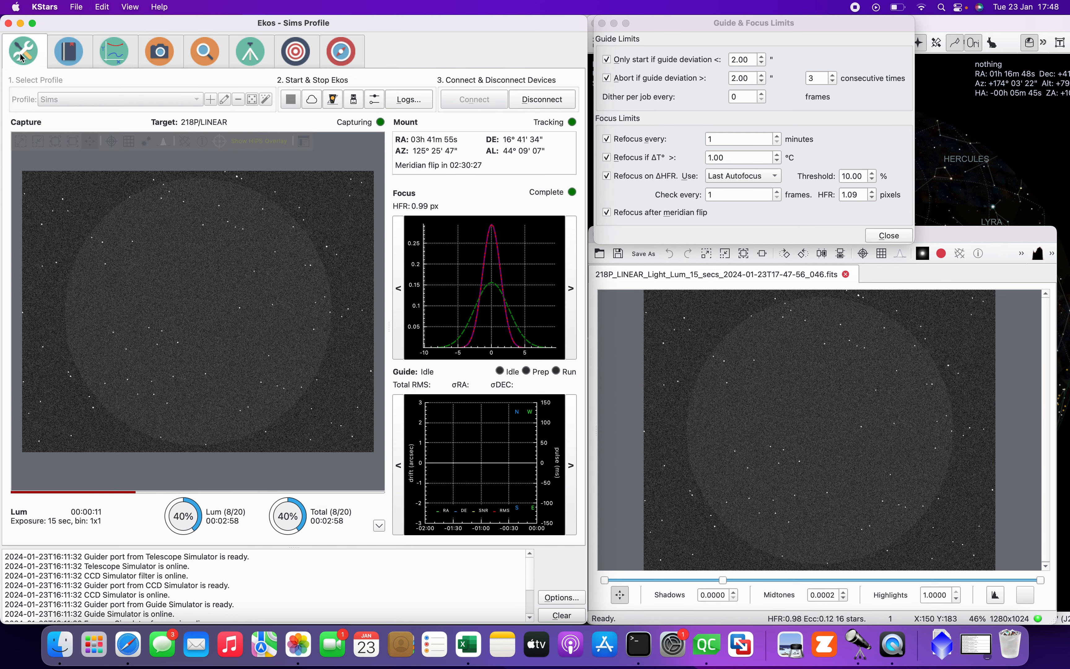
{"action": "left_click", "coordinate": [327, 102]}
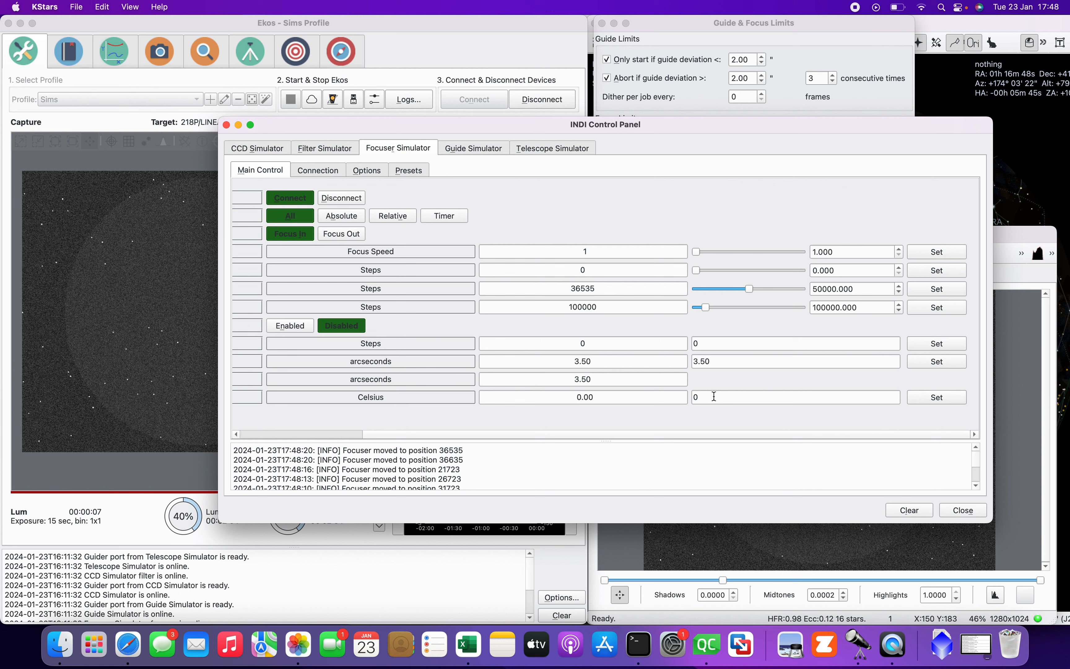
{"action": "left_click_drag", "start_coordinate": [713, 398], "coordinate": [617, 398]}
{"action": "type", "text": "1.1"}
{"action": "left_click", "coordinate": [926, 400]}
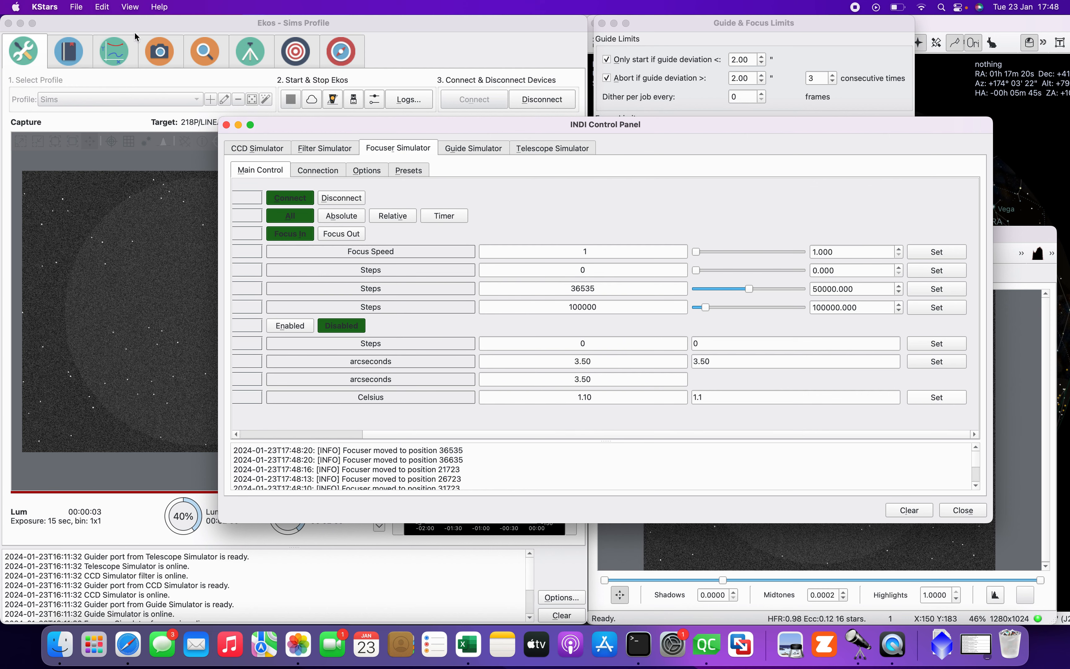
{"action": "left_click", "coordinate": [226, 125]}
{"action": "left_click", "coordinate": [207, 52]}
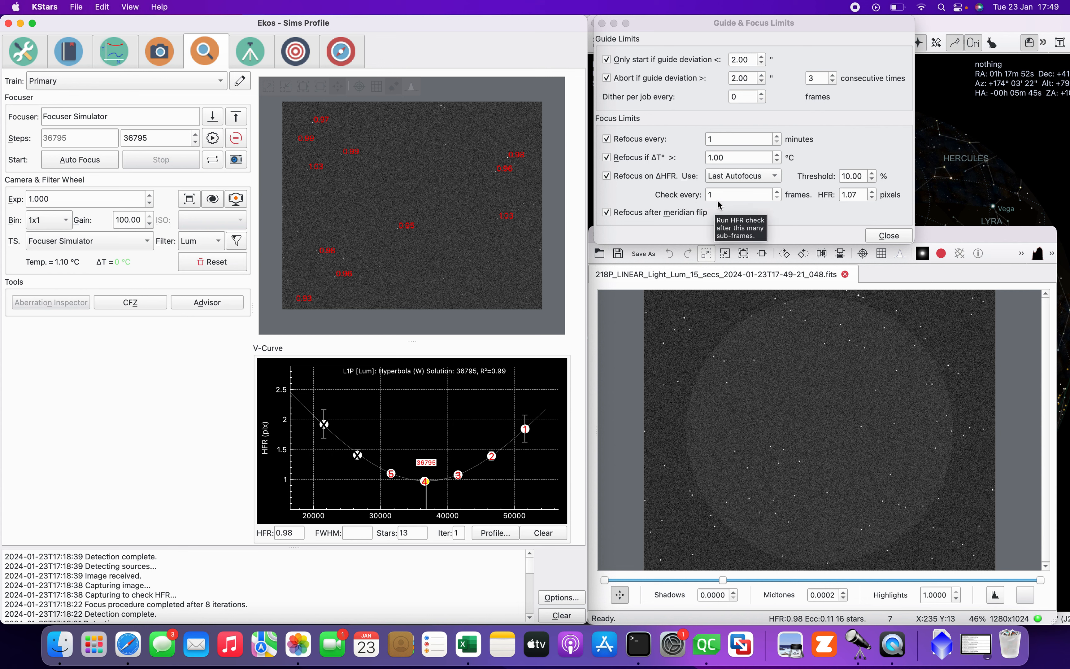
Try an HFR check interval of 2 frames and set it back to 1 frame
{"action": "double_click", "coordinate": [777, 193]}
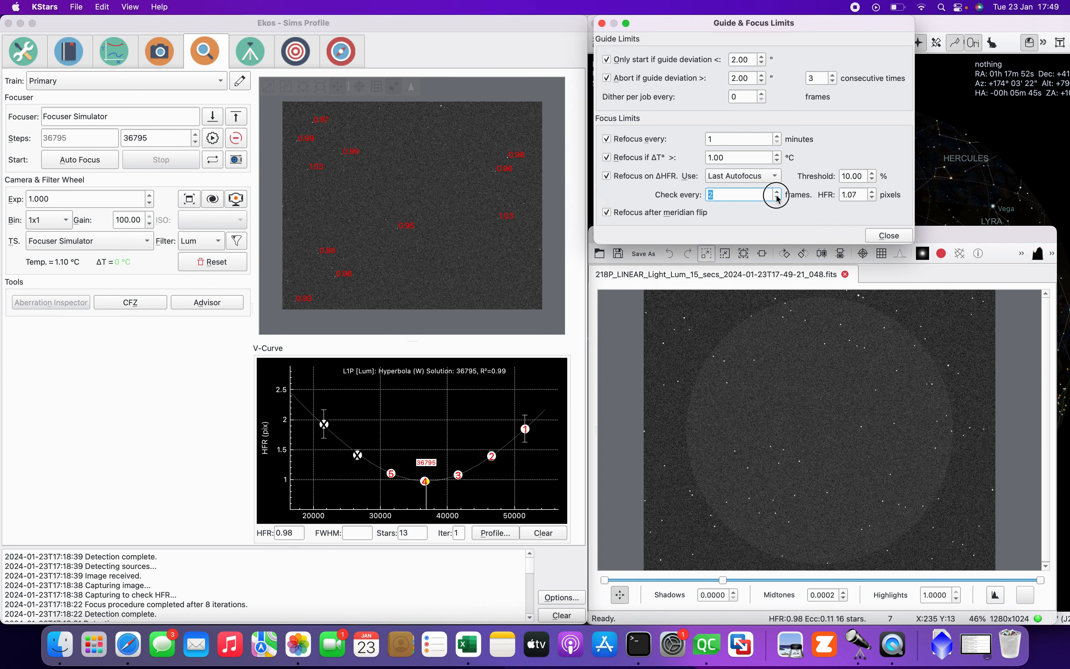
{"action": "double_click", "coordinate": [777, 198]}
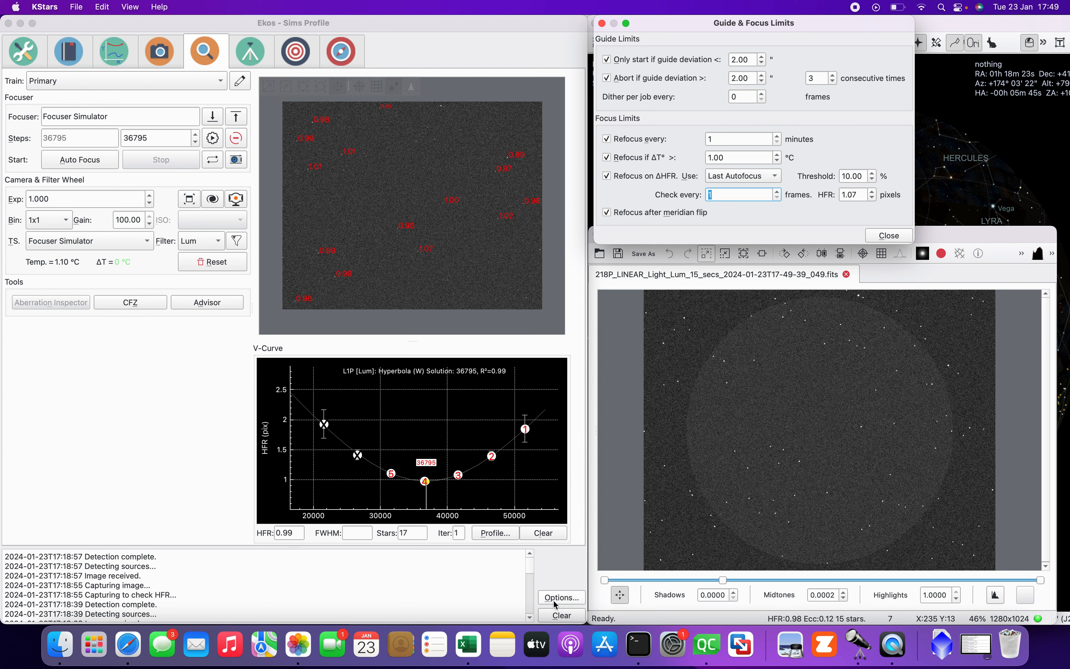
{"action": "left_click", "coordinate": [555, 619]}
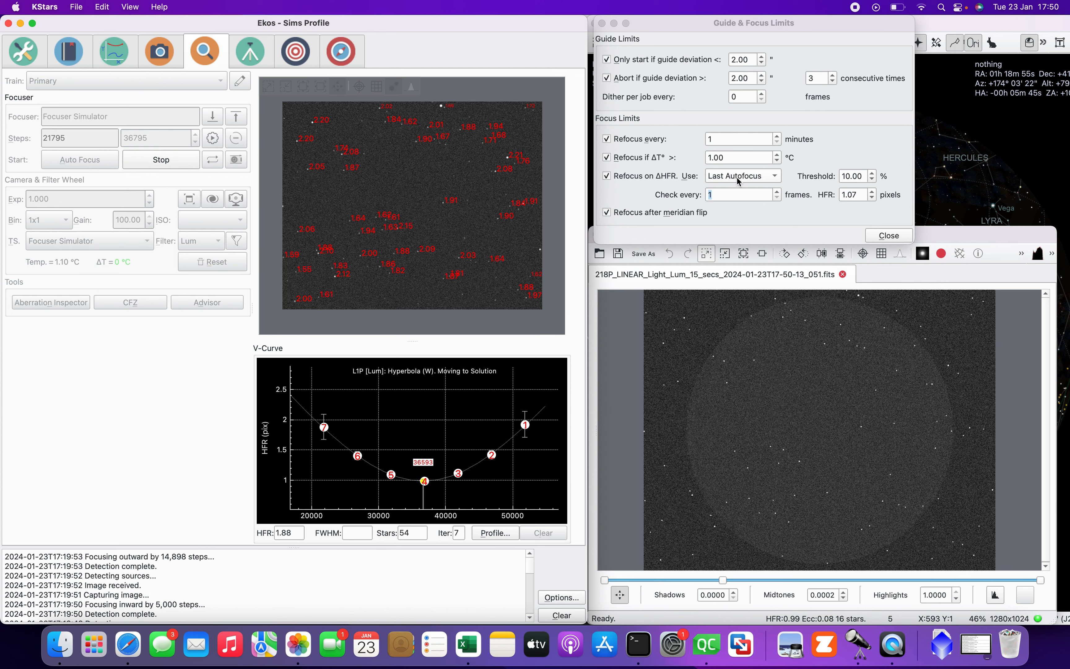
Move the simulated focuser inward to put it out of focus and return to the capture module
{"action": "mouse_move", "coordinate": [747, 180]}
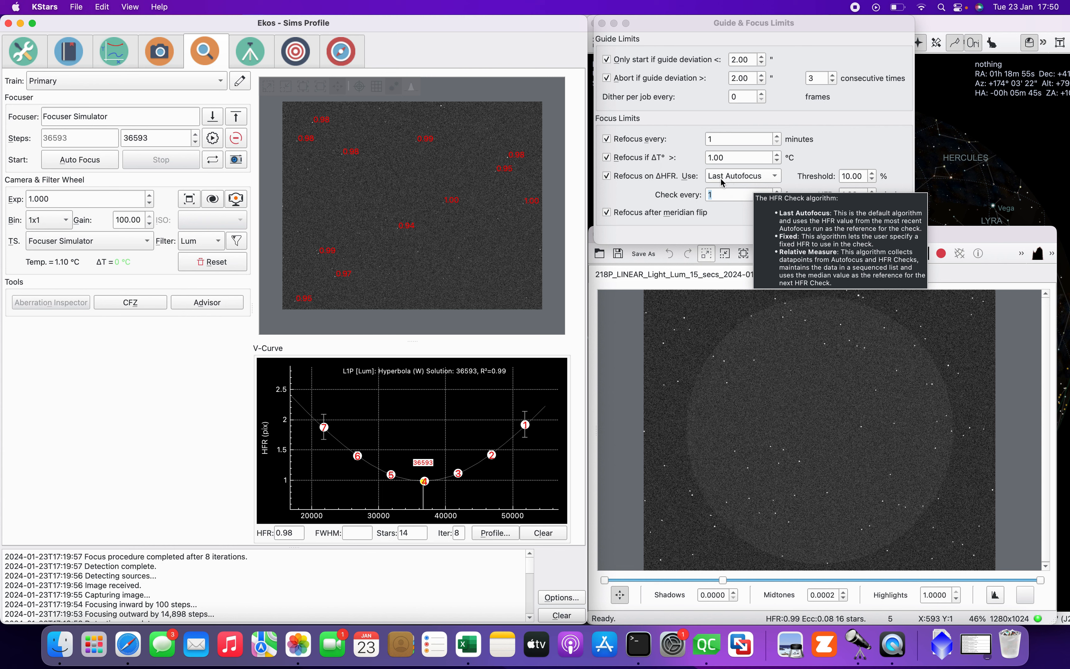
{"action": "mouse_move", "coordinate": [846, 176]}
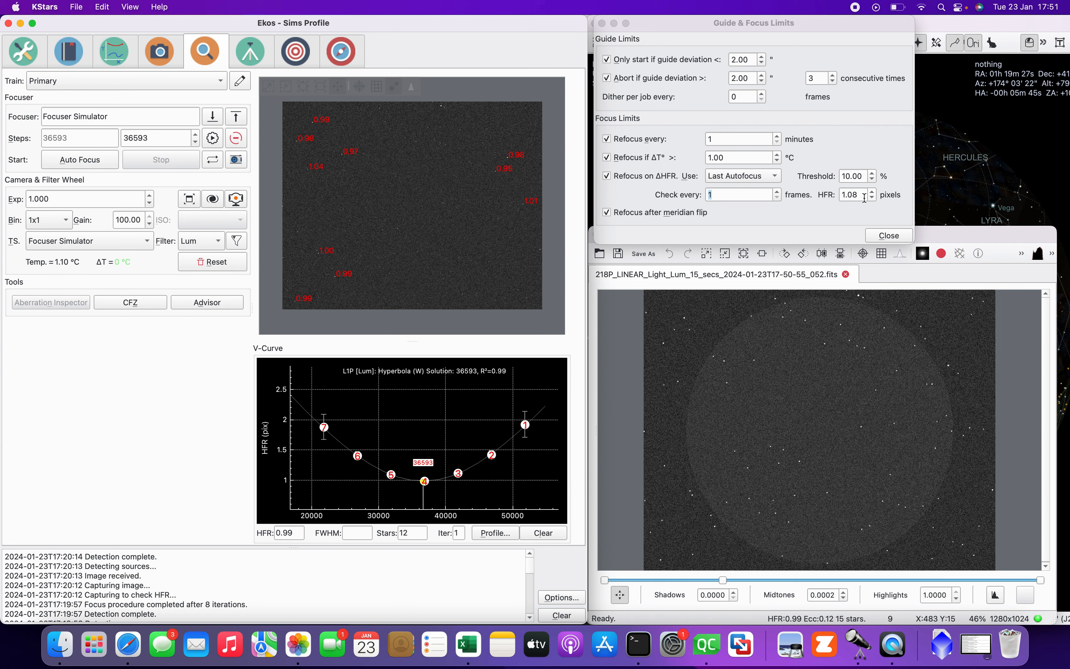
{"action": "mouse_move", "coordinate": [860, 199]}
{"action": "left_click", "coordinate": [216, 120]}
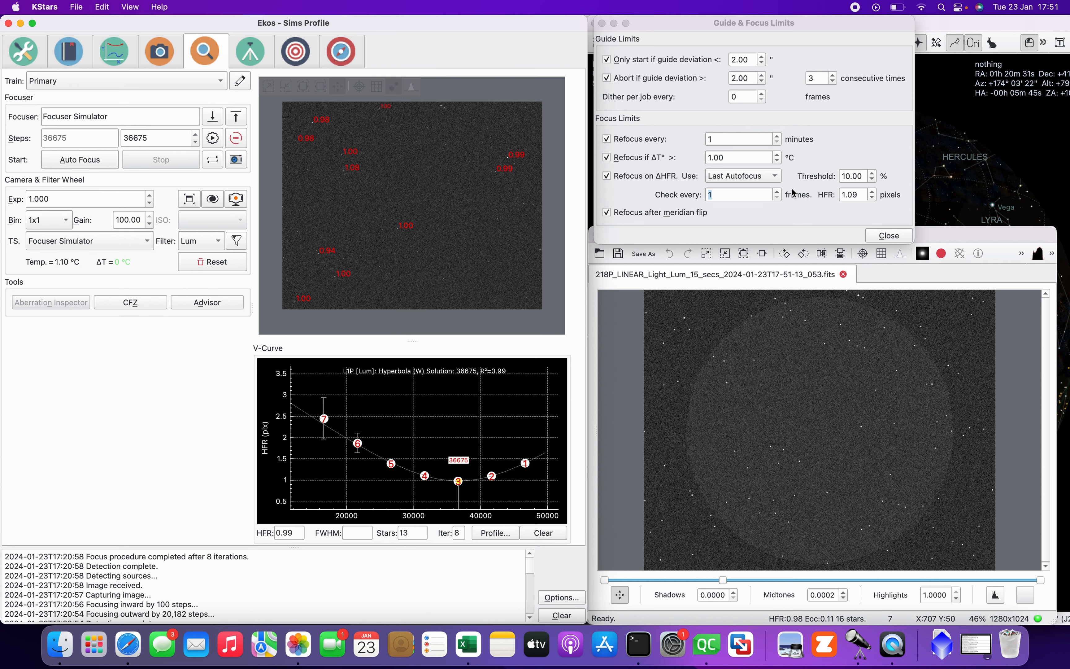
{"action": "left_click", "coordinate": [170, 59]}
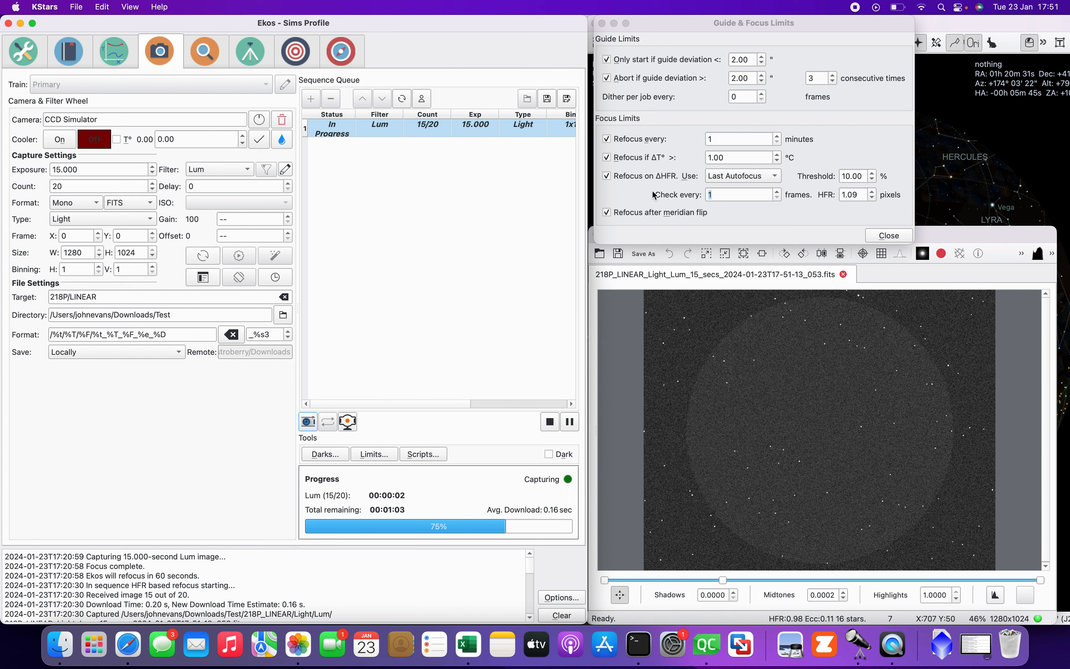
Set the refocus-on-ΔHFR limit to the Fixed algorithm with an HFR of 1.50 pixels
{"action": "left_click", "coordinate": [746, 176]}
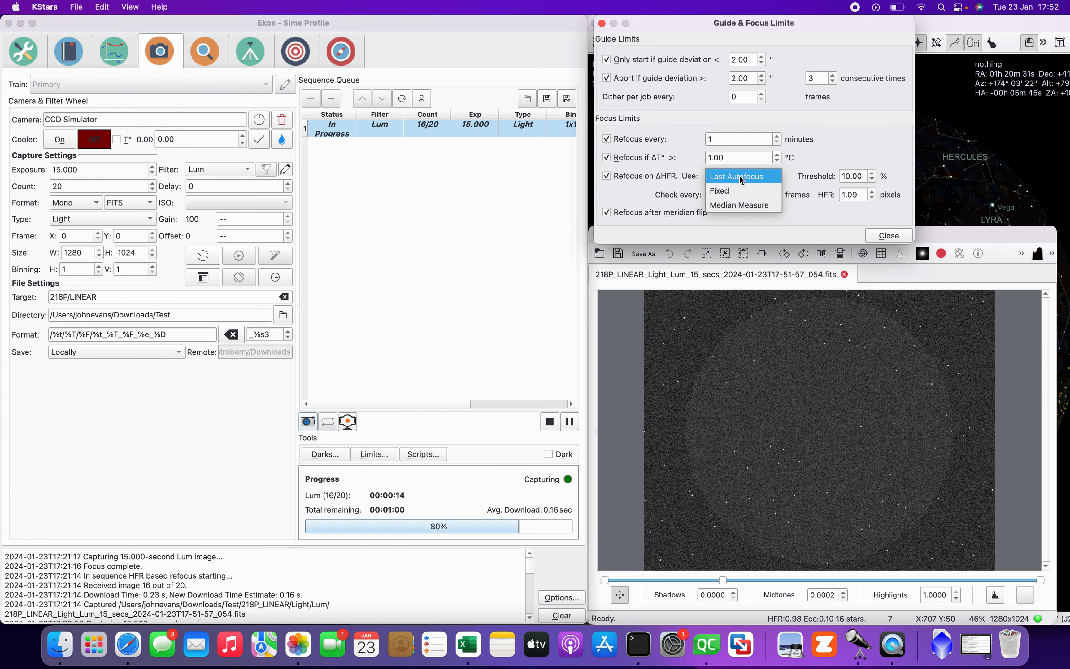
{"action": "left_click", "coordinate": [738, 190]}
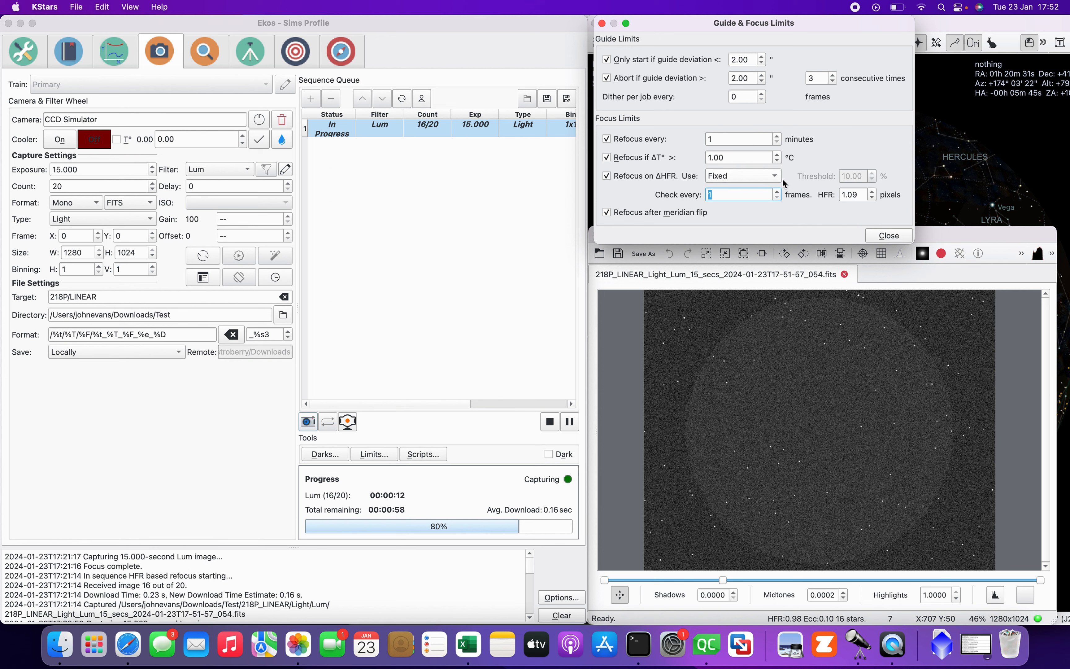
{"action": "left_click", "coordinate": [853, 195]}
{"action": "double_click", "coordinate": [854, 194]}
{"action": "type", "text": "1.50"}
{"action": "key", "text": "Tab"}
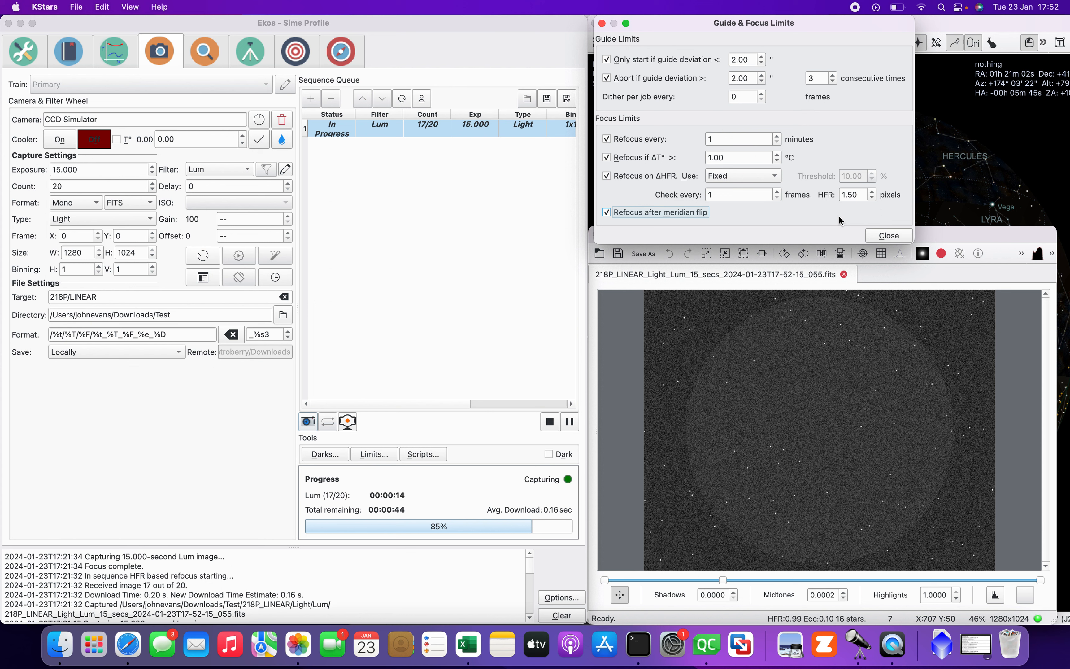
Set the refocus-on-ΔHFR limit to the Median Measure algorithm
{"action": "left_click", "coordinate": [744, 176]}
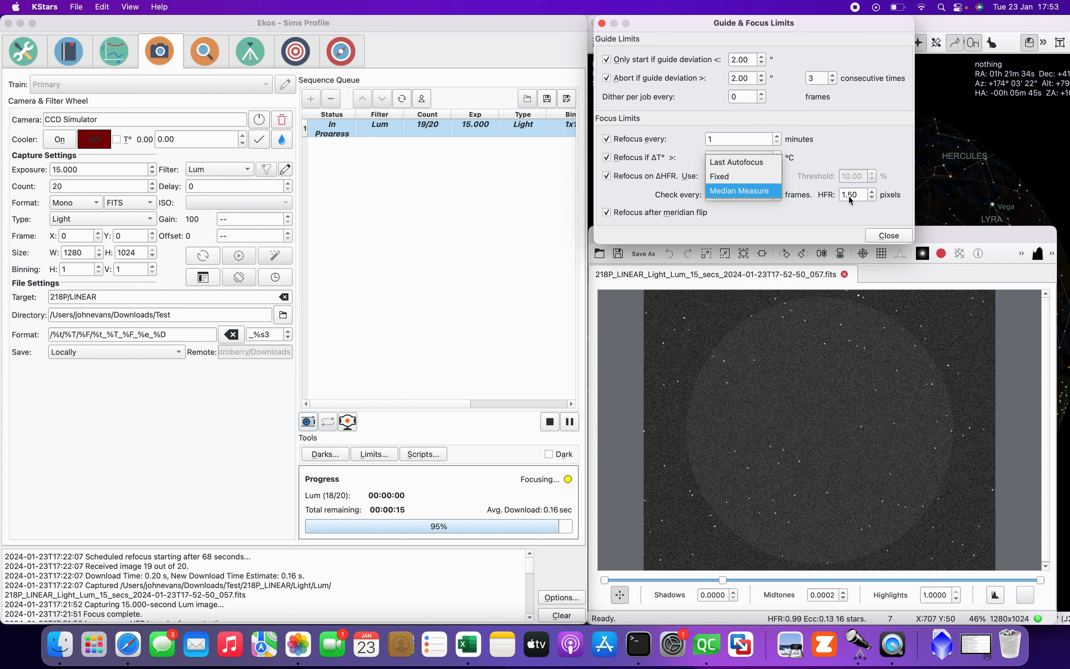
{"action": "left_click", "coordinate": [752, 191]}
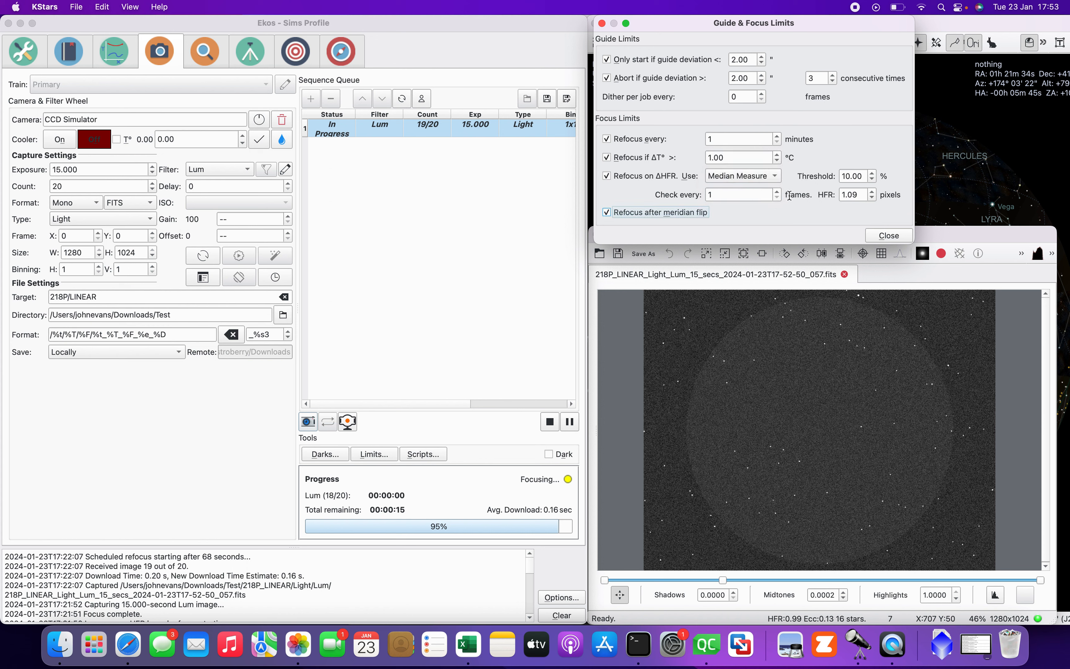
{"action": "mouse_move", "coordinate": [854, 195]}
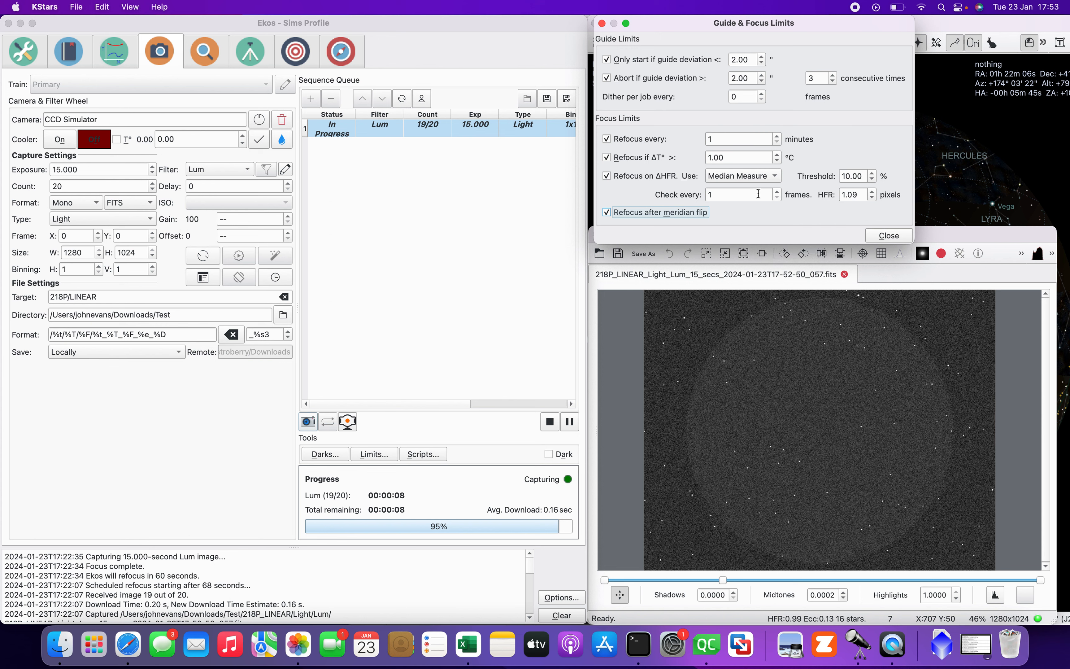
Switch the refocus-on-ΔHFR limit to the Last Autofocus algorithm
{"action": "left_click", "coordinate": [748, 175]}
{"action": "left_click", "coordinate": [746, 148]}
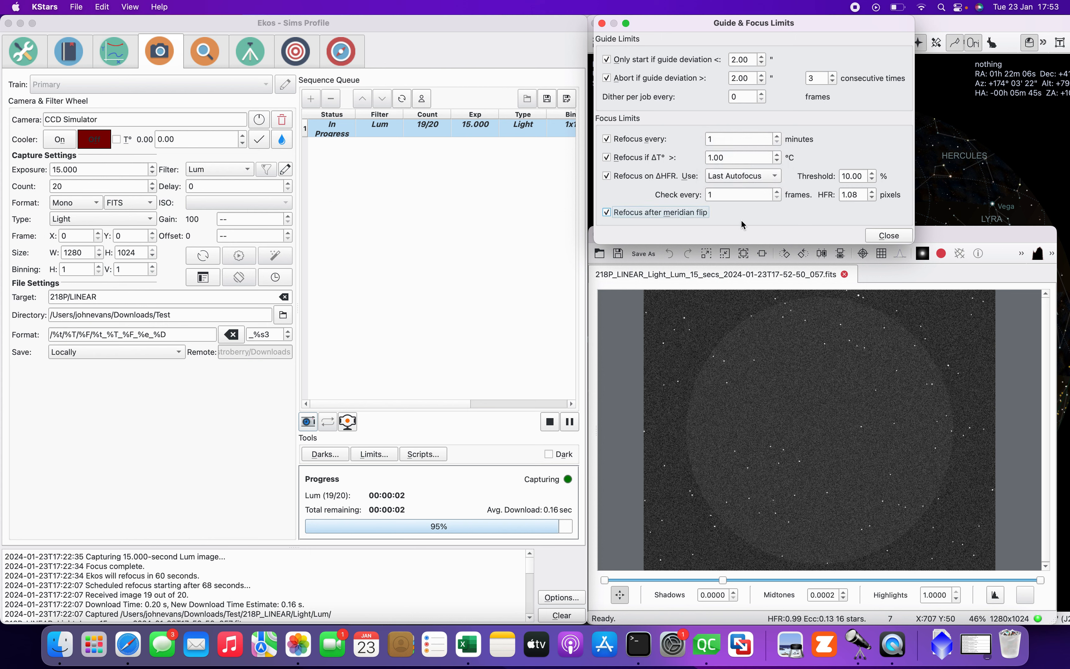
{"action": "left_click", "coordinate": [744, 179]}
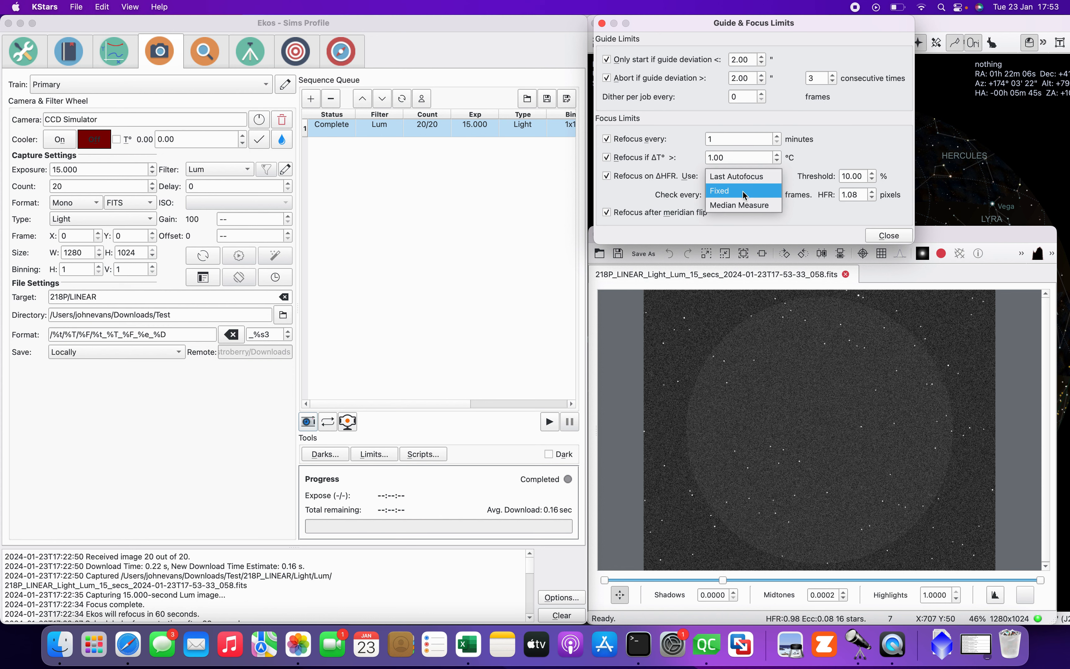
{"action": "left_click", "coordinate": [749, 177]}
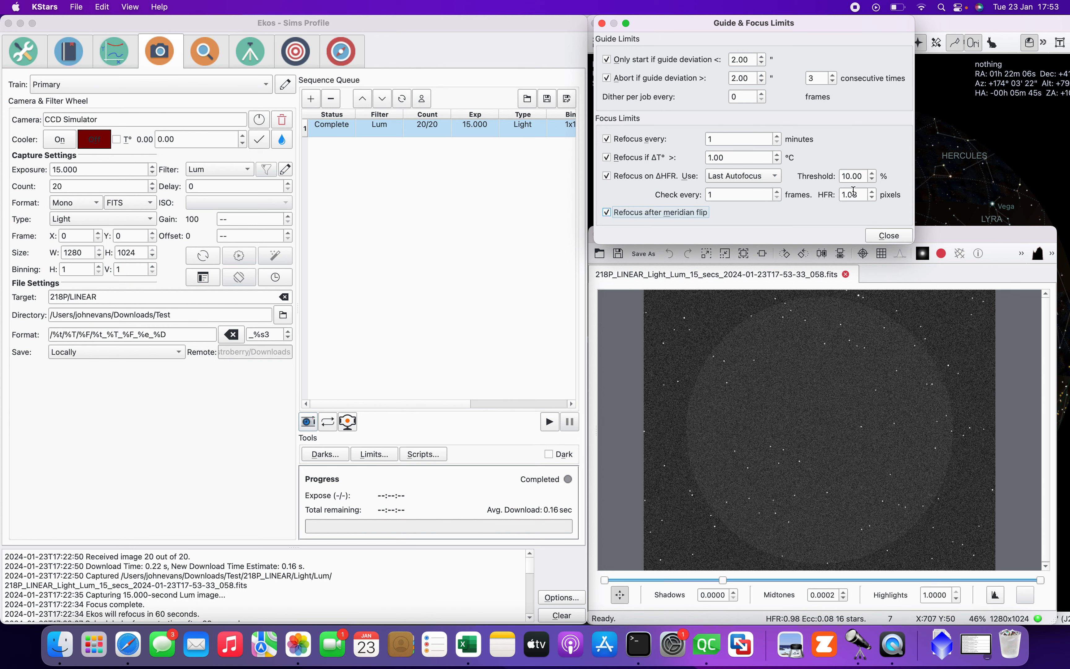
{"action": "mouse_move", "coordinate": [761, 179]}
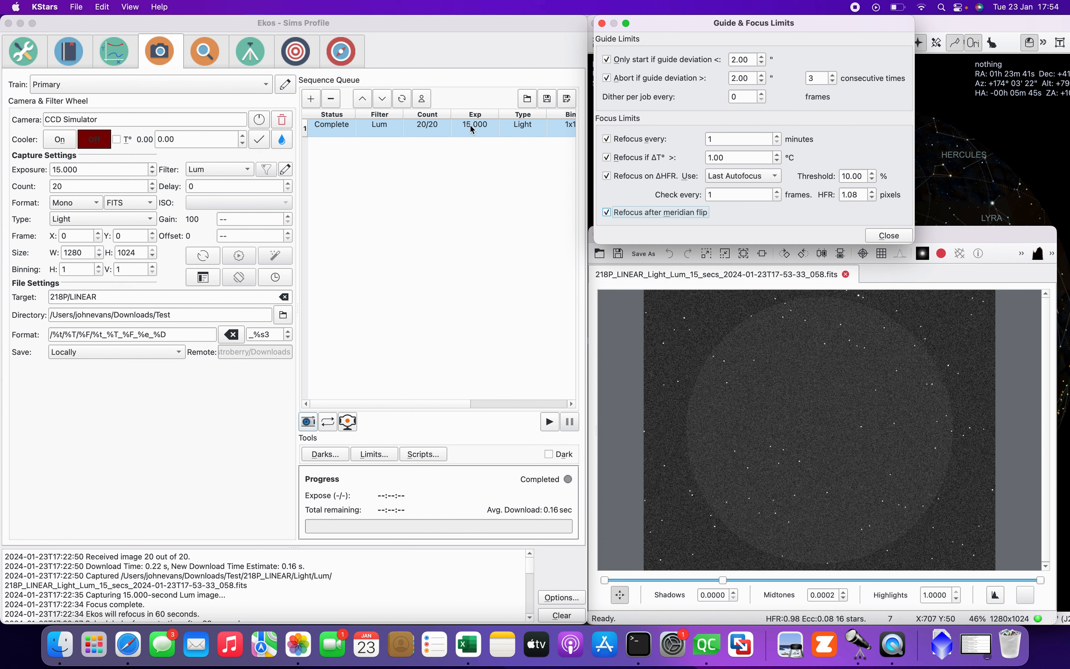
Visit the scheduler module, return to the capture module and reset the status of all jobs in the sequence queue
{"action": "left_click", "coordinate": [69, 51]}
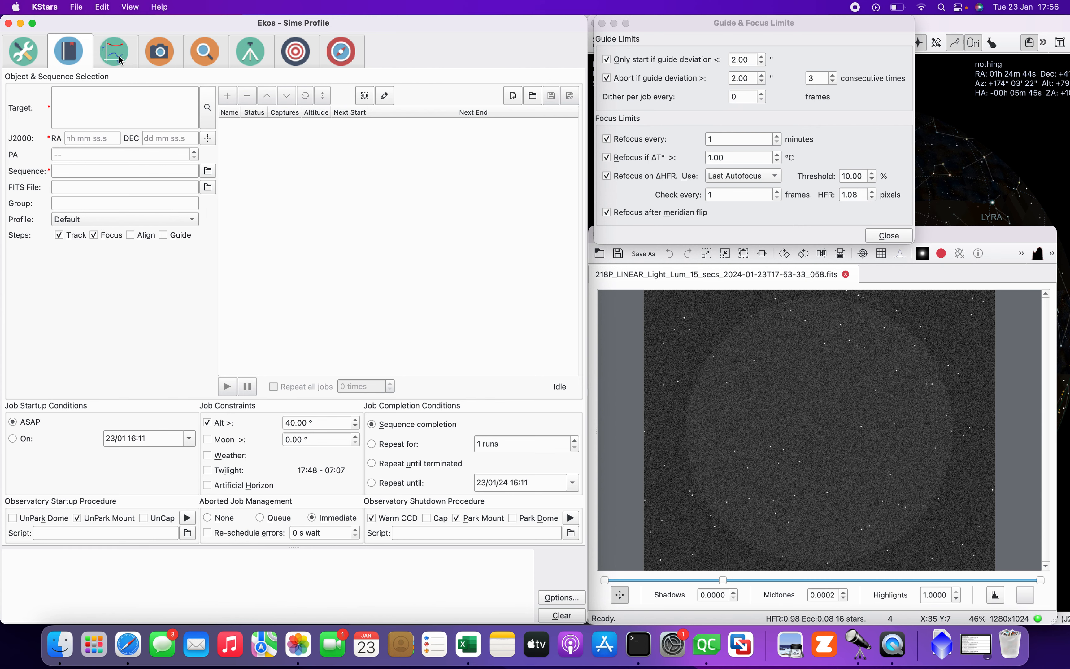
{"action": "left_click", "coordinate": [201, 51]}
{"action": "left_click", "coordinate": [168, 56]}
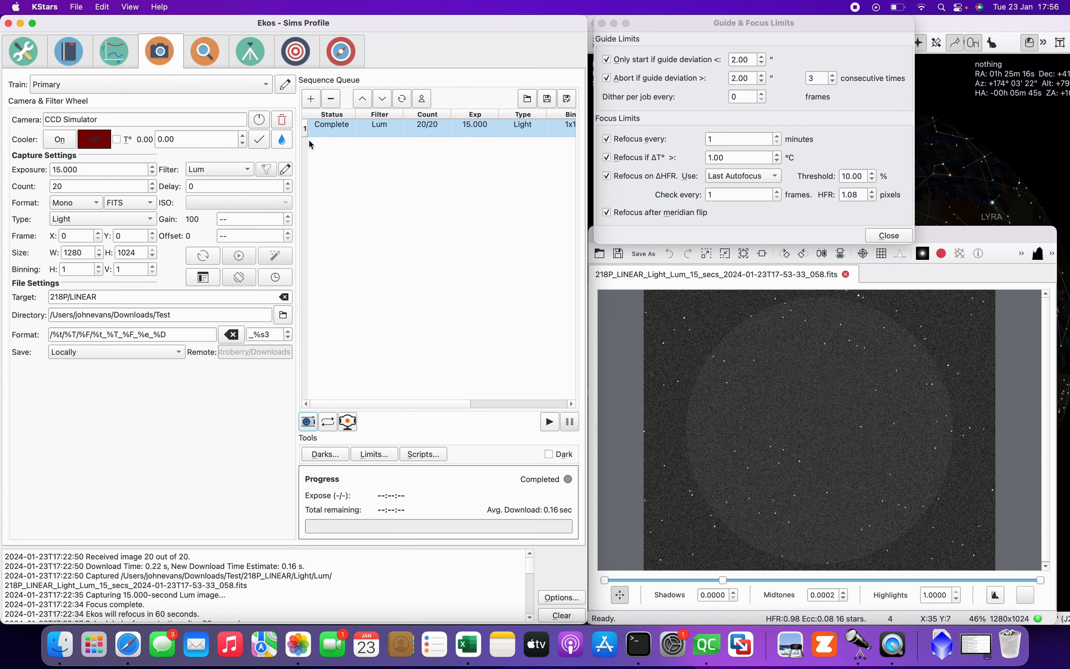
{"action": "left_click", "coordinate": [401, 99]}
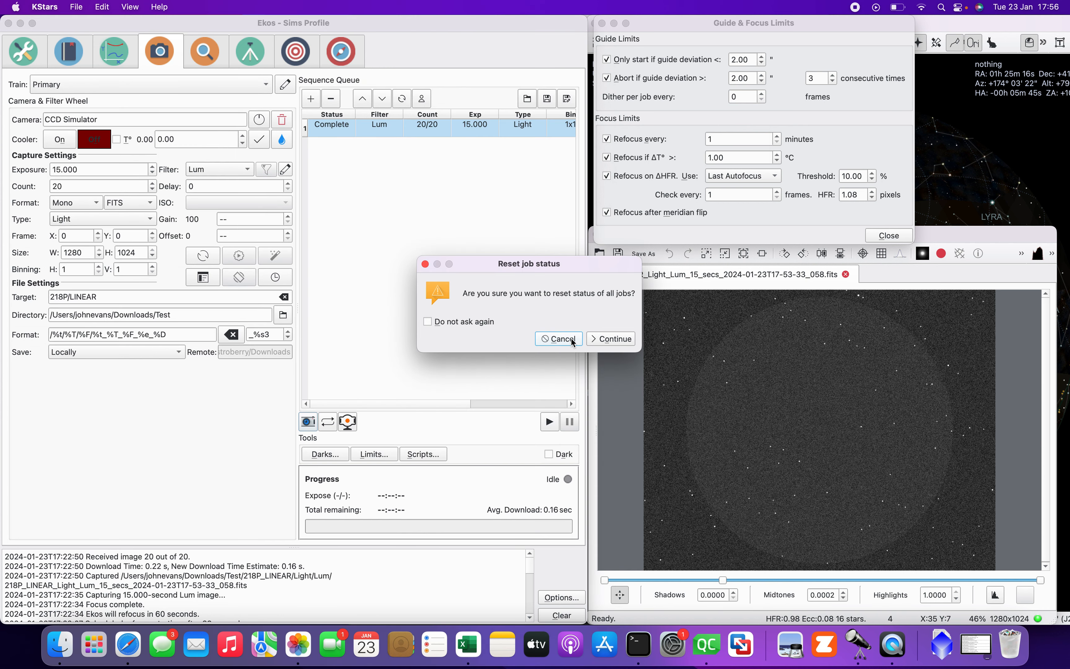
{"action": "left_click", "coordinate": [609, 339]}
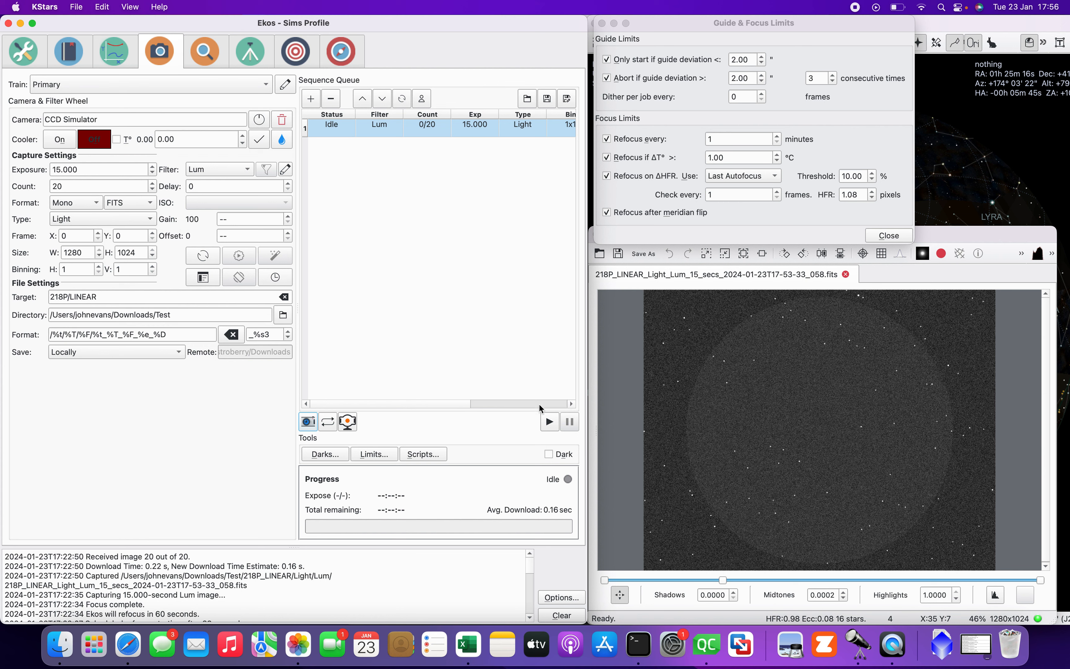
Start the capture sequence and view its autofocus run in the focus module before returning to the capture module
{"action": "left_click", "coordinate": [550, 422]}
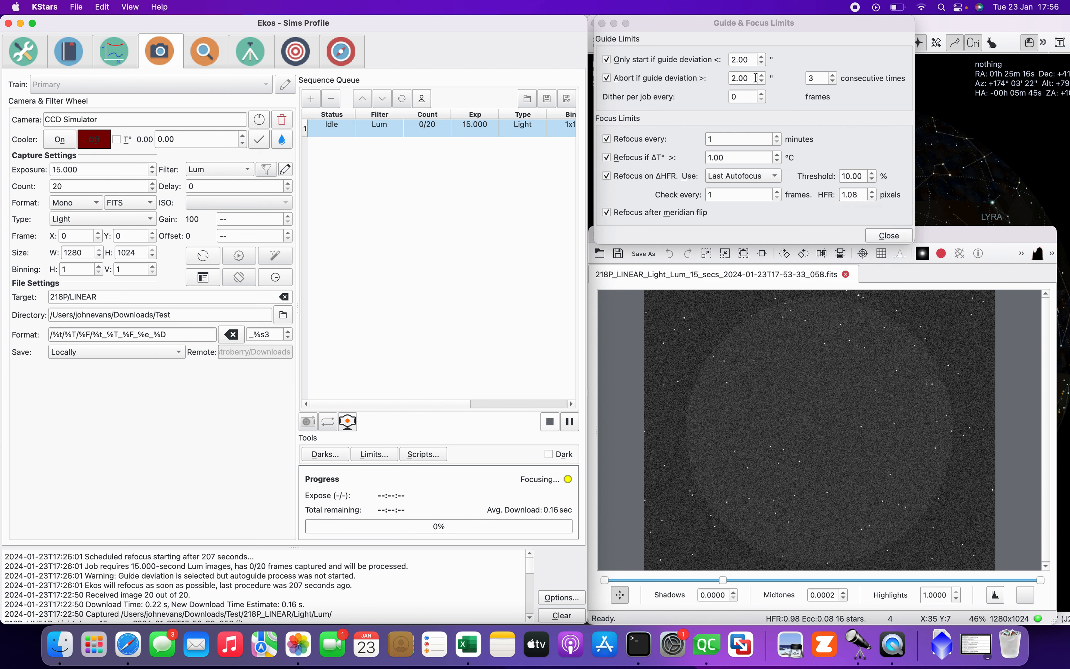
{"action": "left_click", "coordinate": [205, 57]}
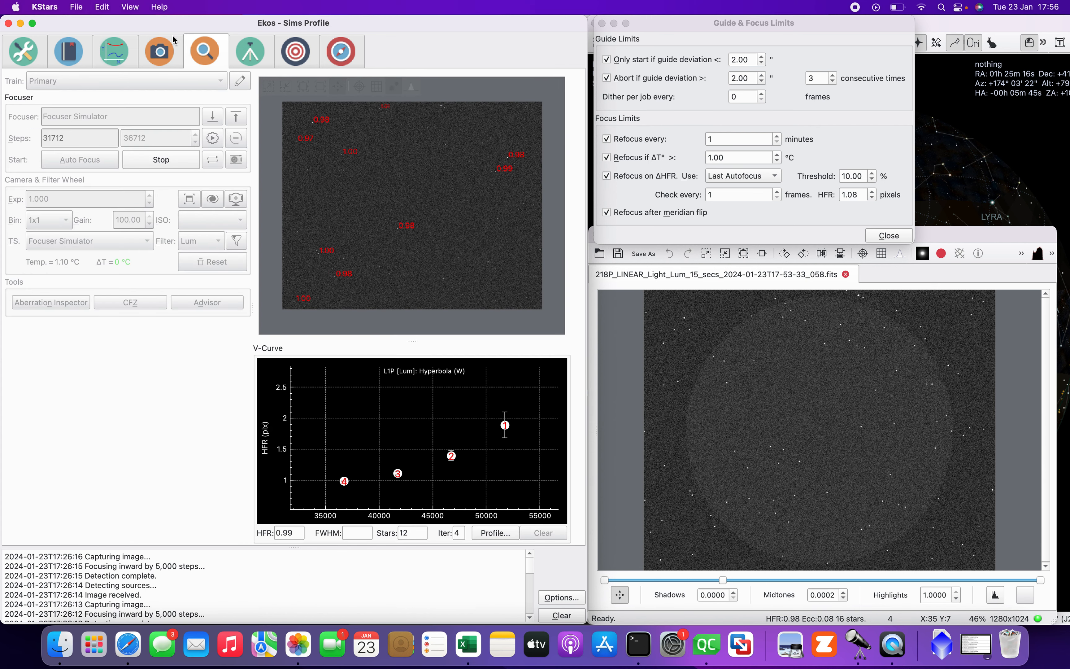
{"action": "left_click", "coordinate": [157, 60]}
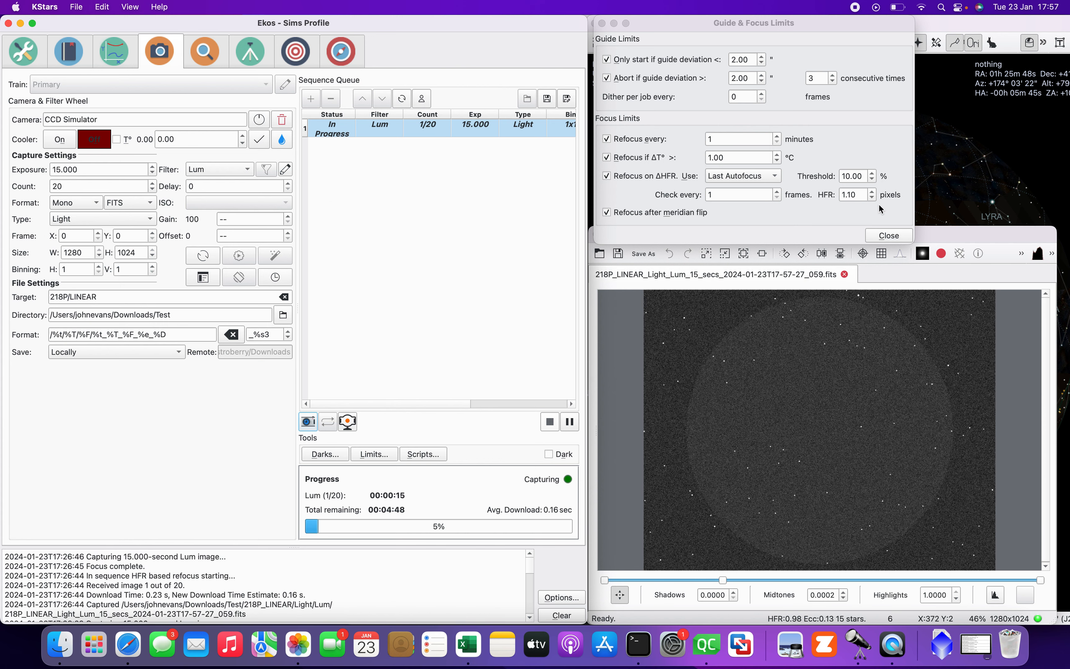
Set the refocus-on-ΔHFR limit's HFR to 0.50 pixels with the focus module open, and clear the focus log
{"action": "left_click", "coordinate": [206, 51]}
{"action": "left_click_drag", "start_coordinate": [860, 194], "coordinate": [772, 193]}
{"action": "type", "text": ".5"}
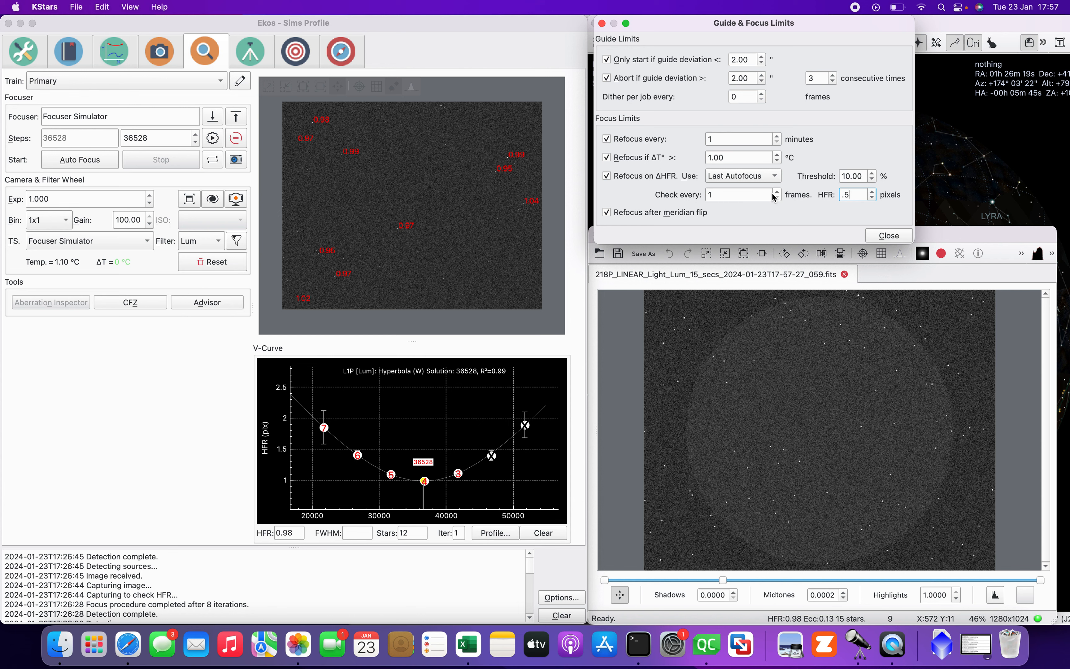
{"action": "key", "text": "Tab"}
{"action": "left_click", "coordinate": [561, 616]}
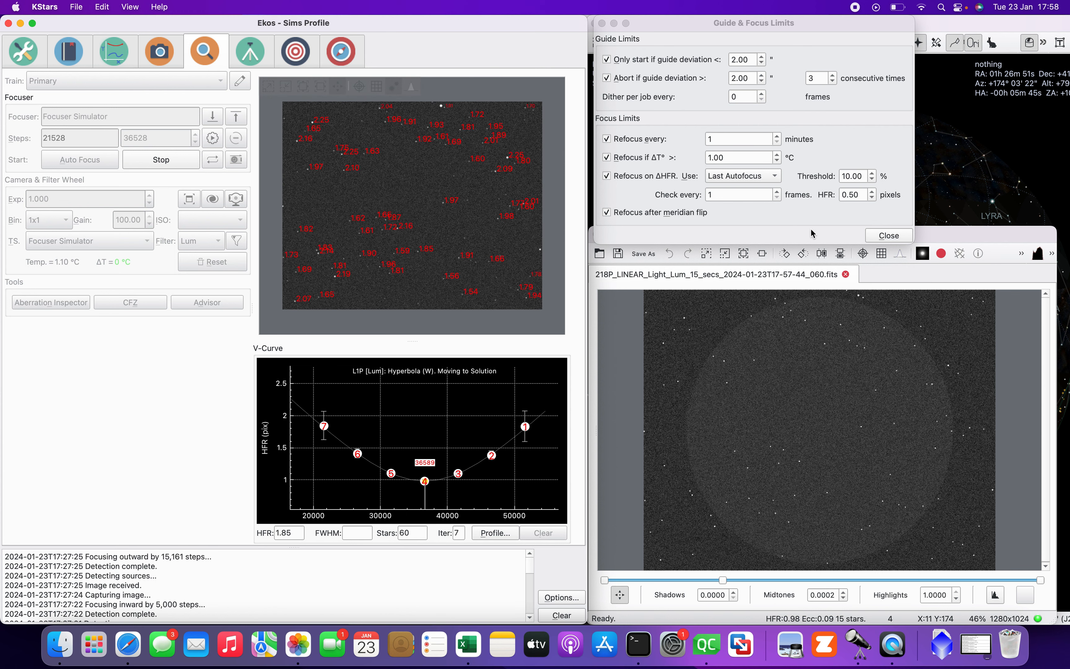
{"action": "mouse_move", "coordinate": [737, 176]}
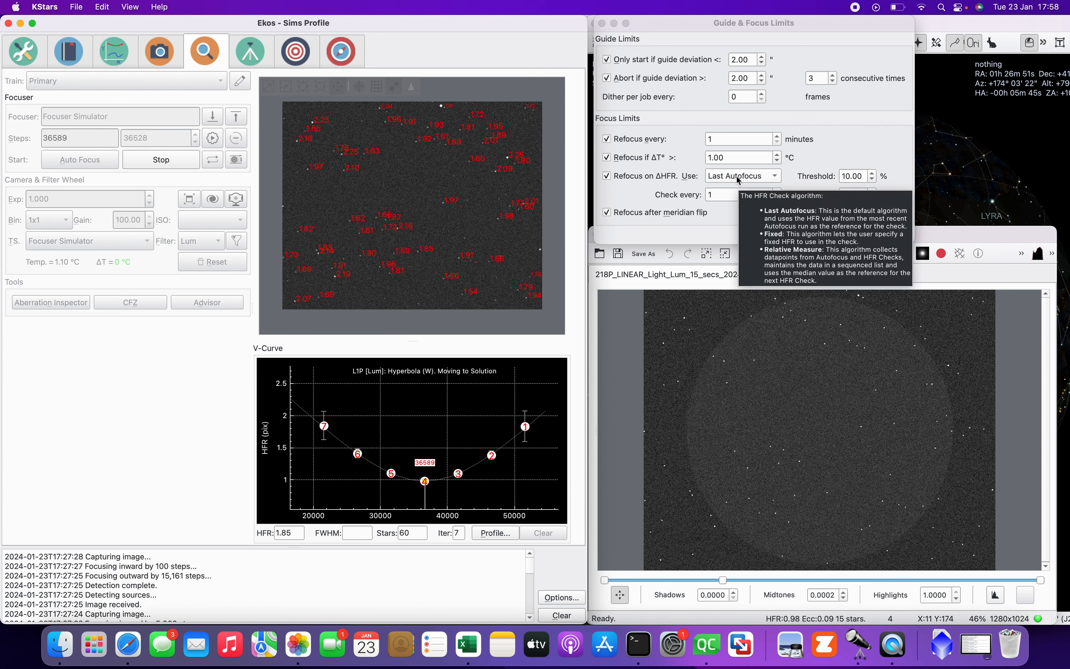